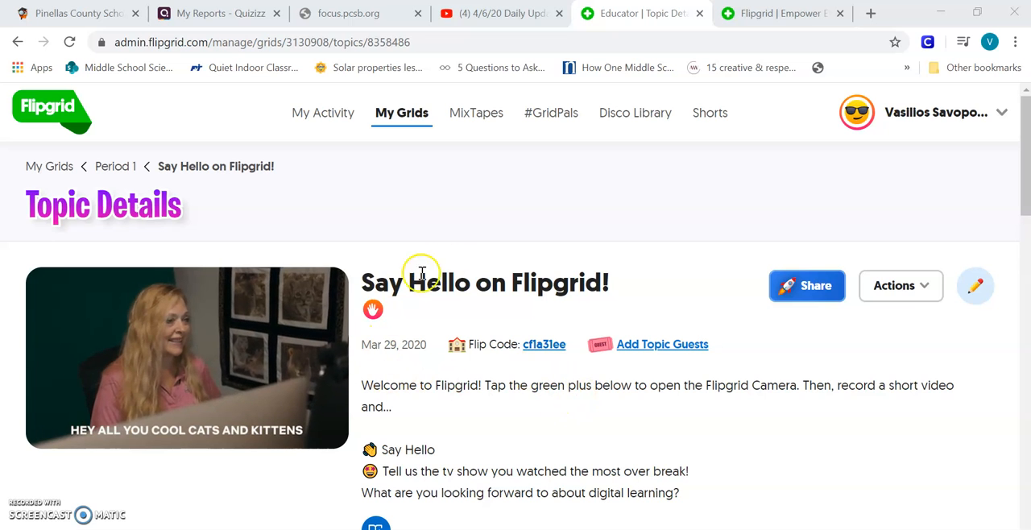
Review the "Say Hello on Flipgrid!" topic's description and its questions about TV shows and digital learning.
scroll(587, 367, down, 1)
scroll(515, 355, up, 1)
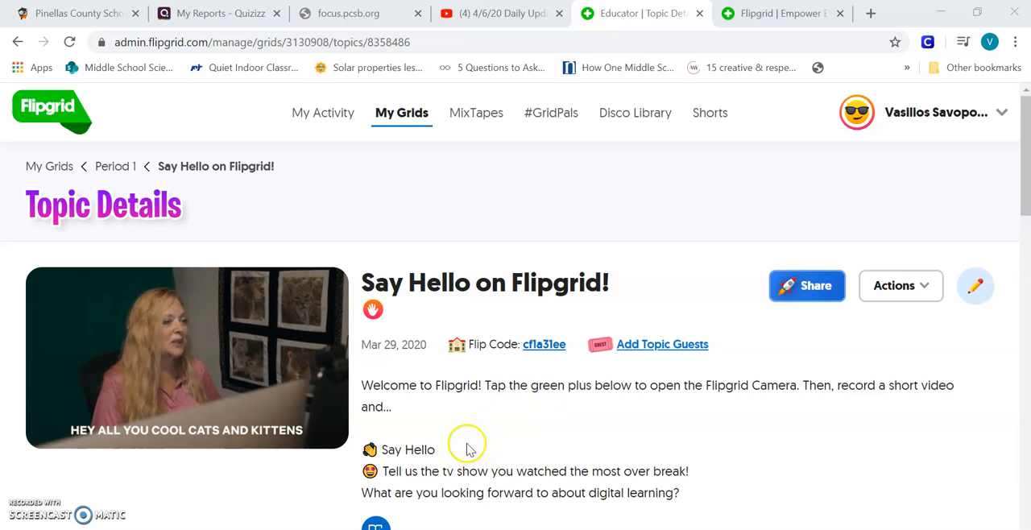
scroll(449, 271, down, 2)
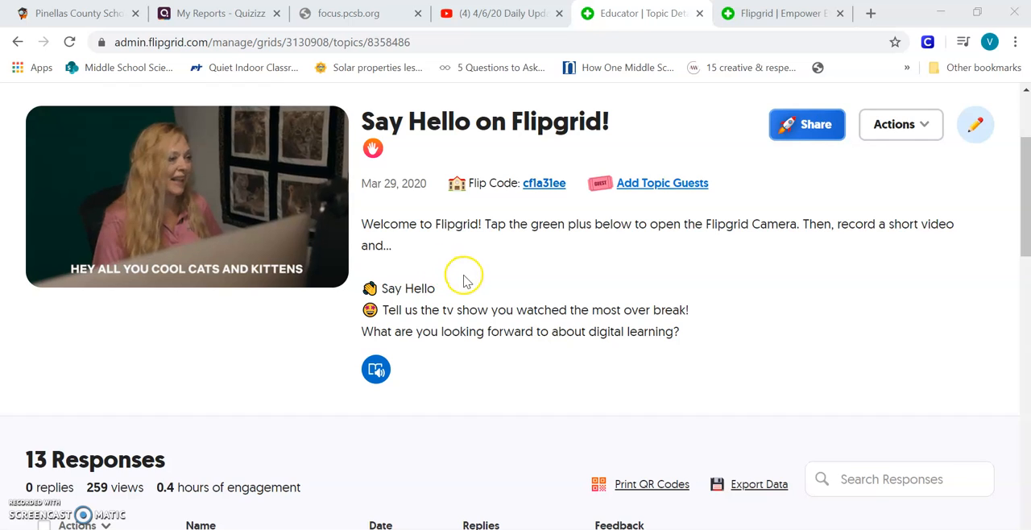
scroll(463, 294, up, 1)
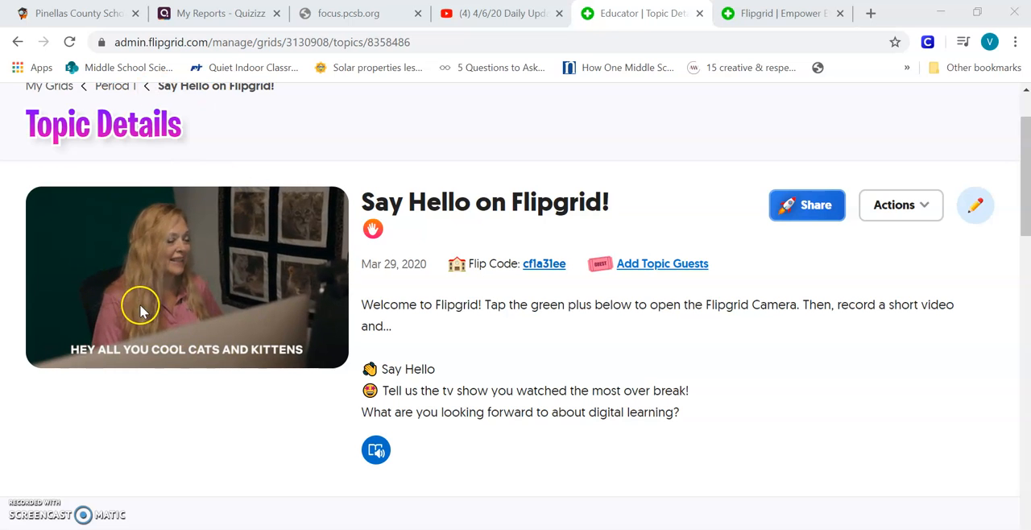
drag(373, 304, 679, 431)
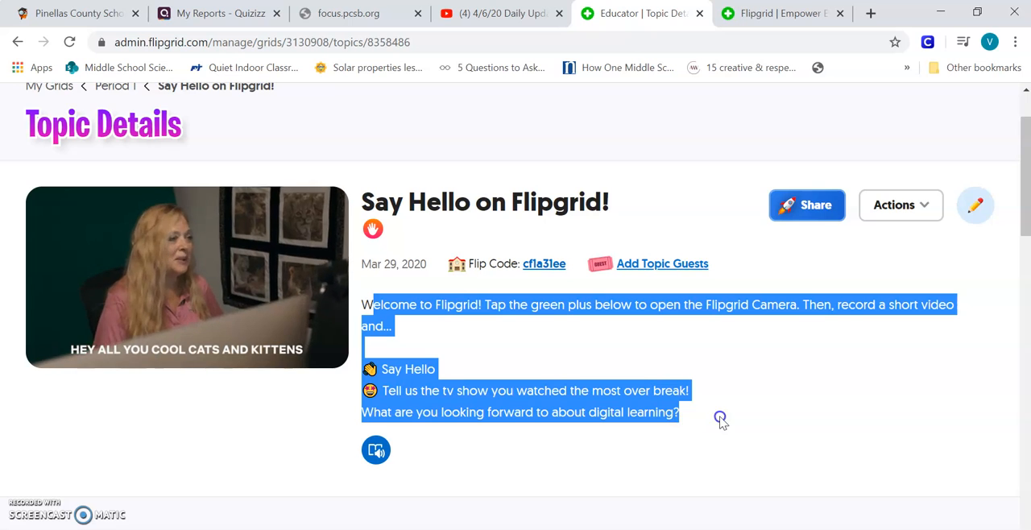
click(570, 333)
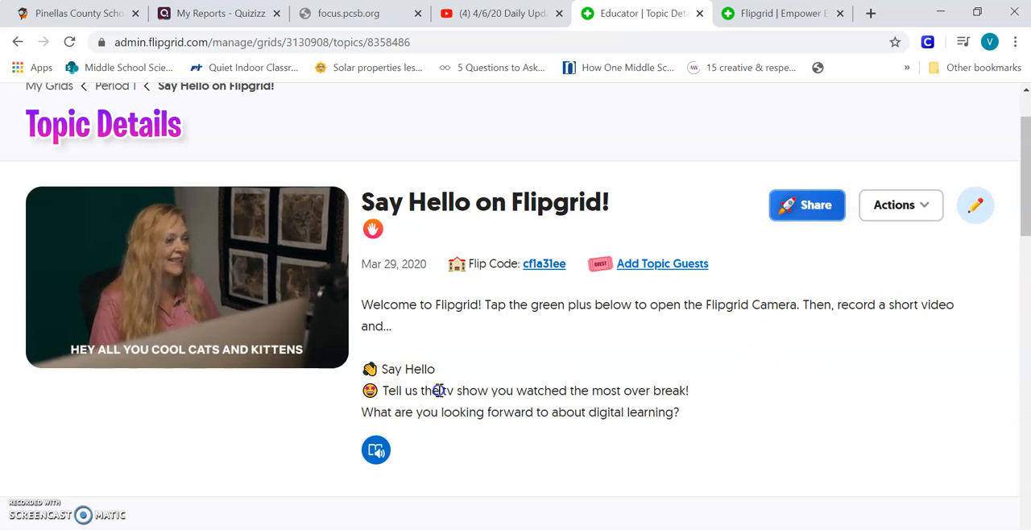
drag(440, 391, 566, 403)
click(566, 394)
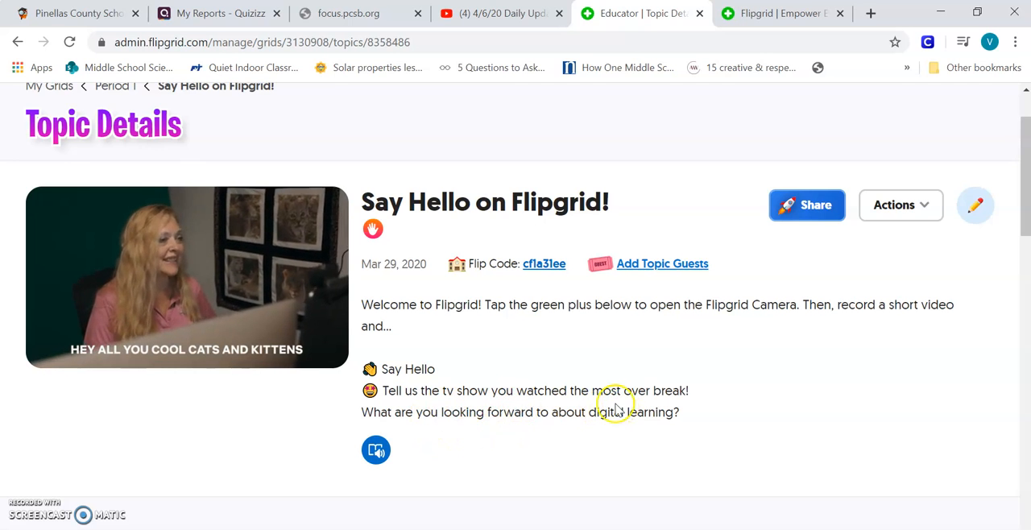
Open the most recent student response to the topic, play its video briefly and pause it.
scroll(616, 409, down, 4)
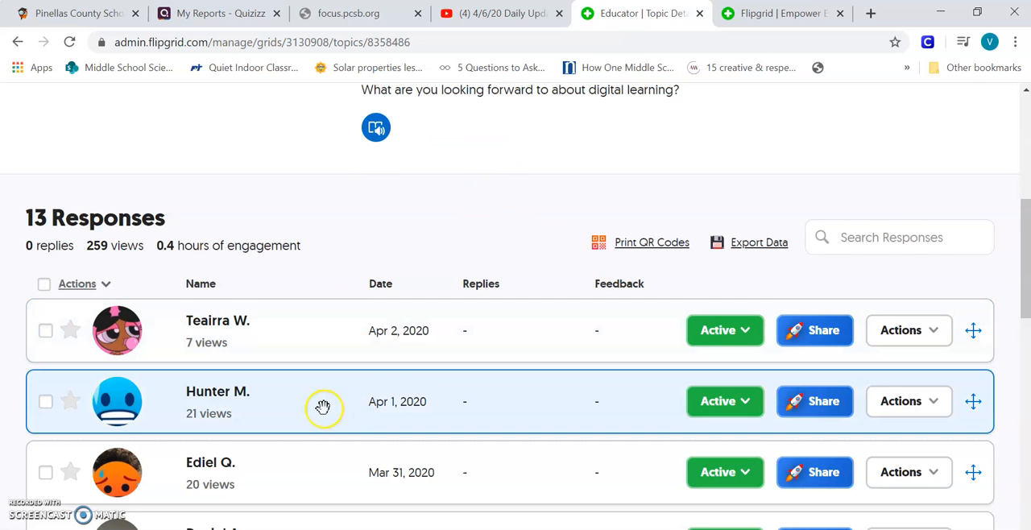
scroll(322, 407, down, 1)
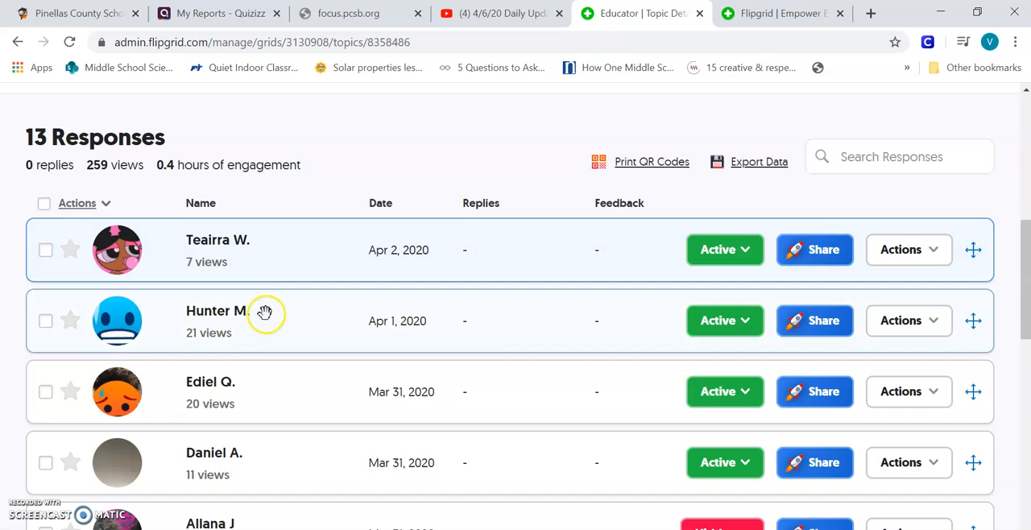
click(254, 264)
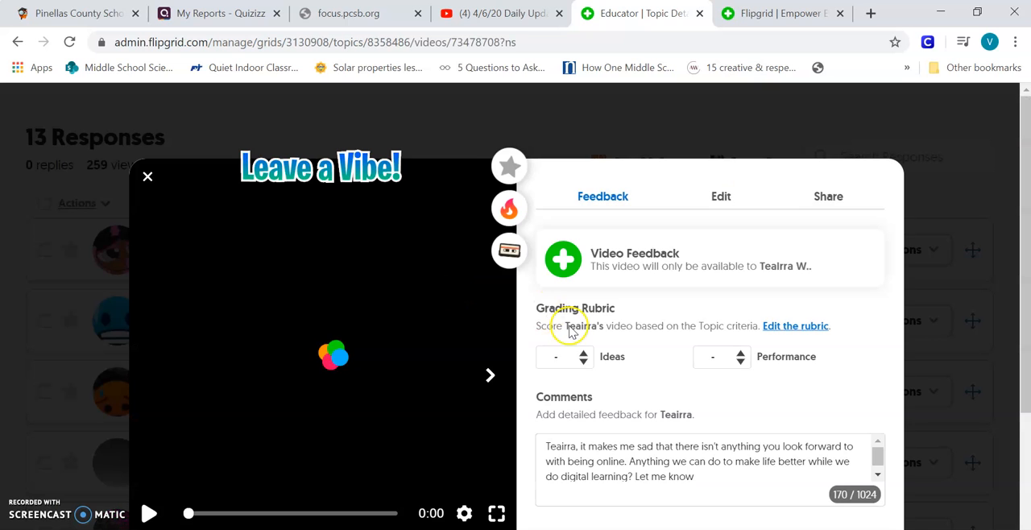
scroll(454, 310, down, 2)
scroll(453, 310, up, 1)
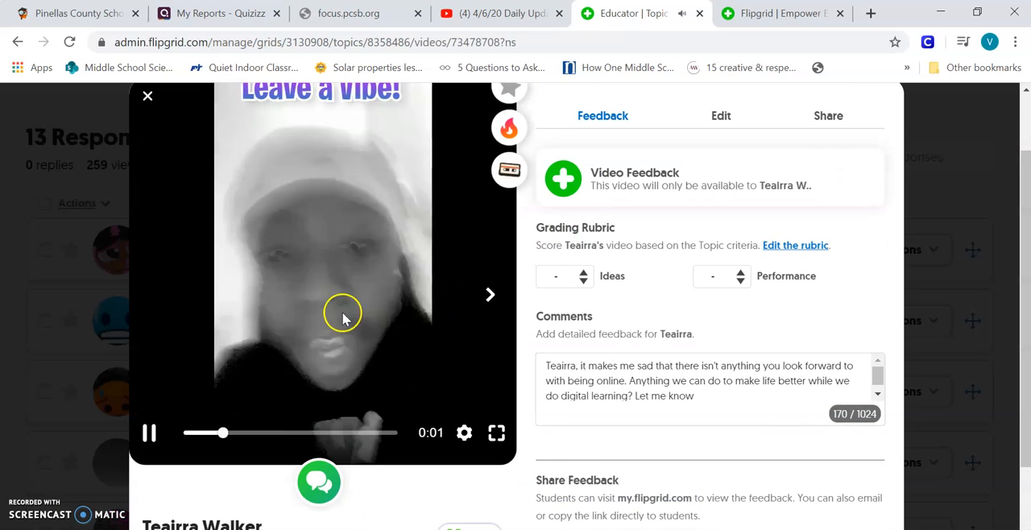
click(153, 433)
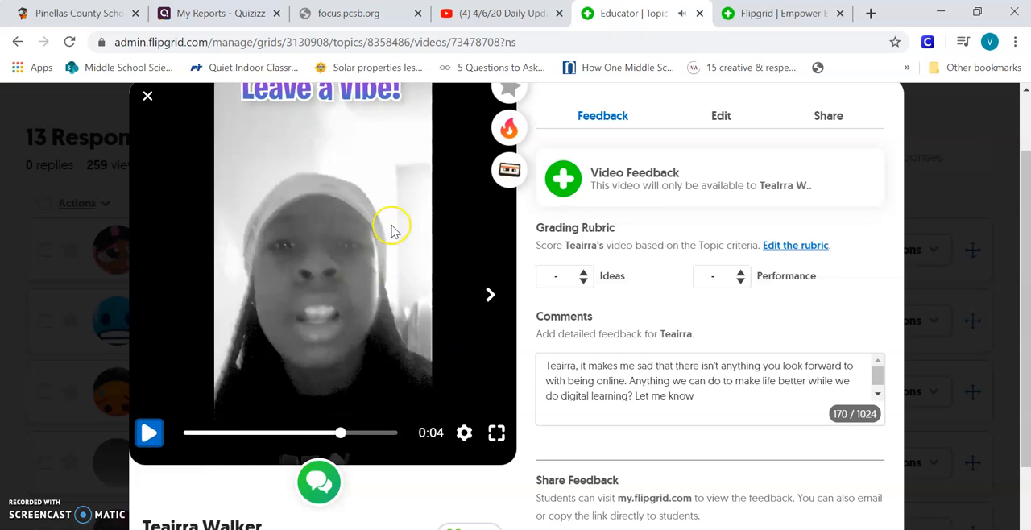
Examine the response's grading rubric, written comments and feedback sharing options, and close the response.
scroll(891, 253, up, 1)
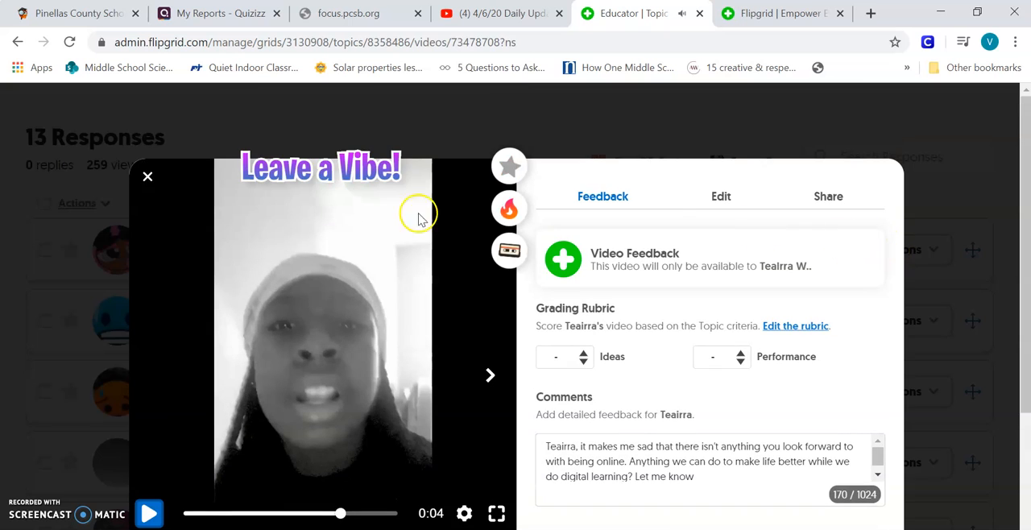
scroll(153, 172, down, 1)
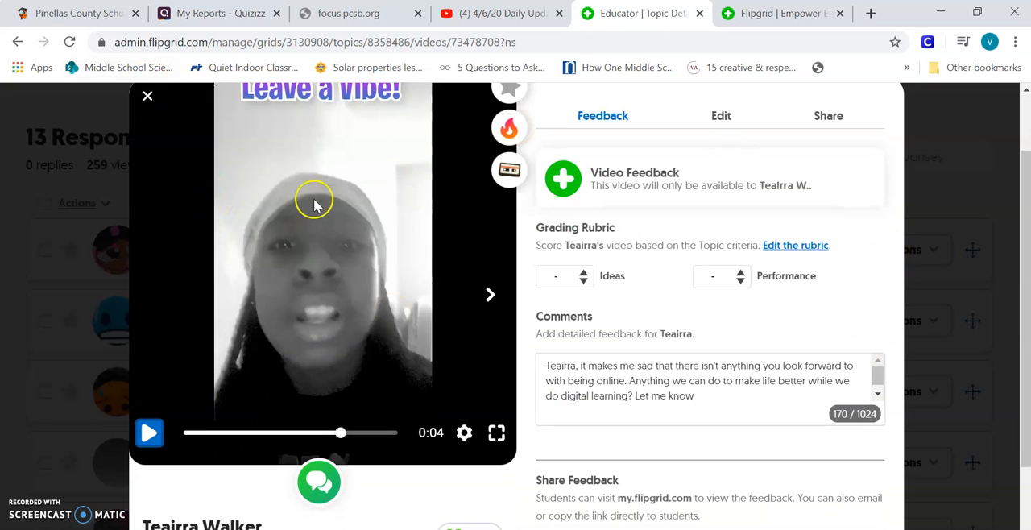
scroll(373, 282, down, 1)
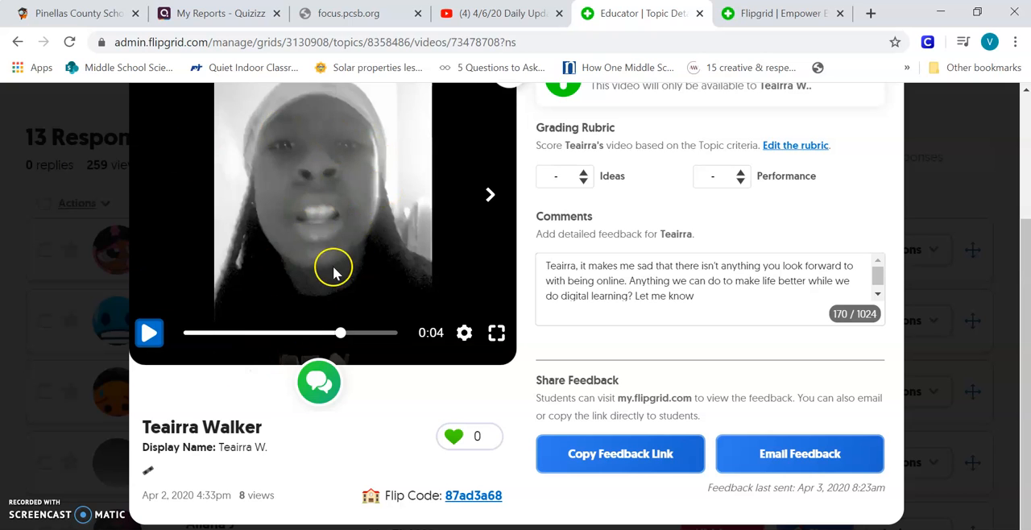
scroll(333, 272, up, 1)
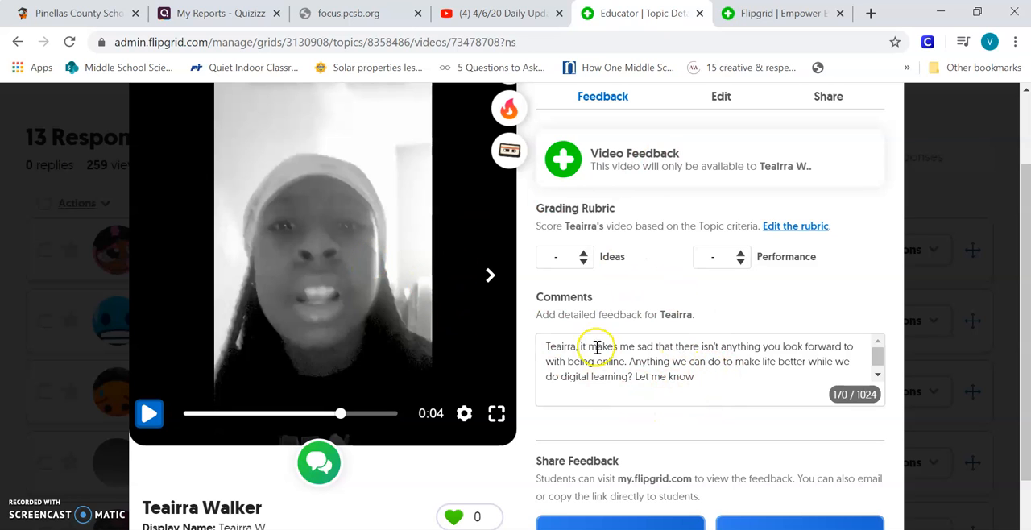
scroll(713, 370, down, 1)
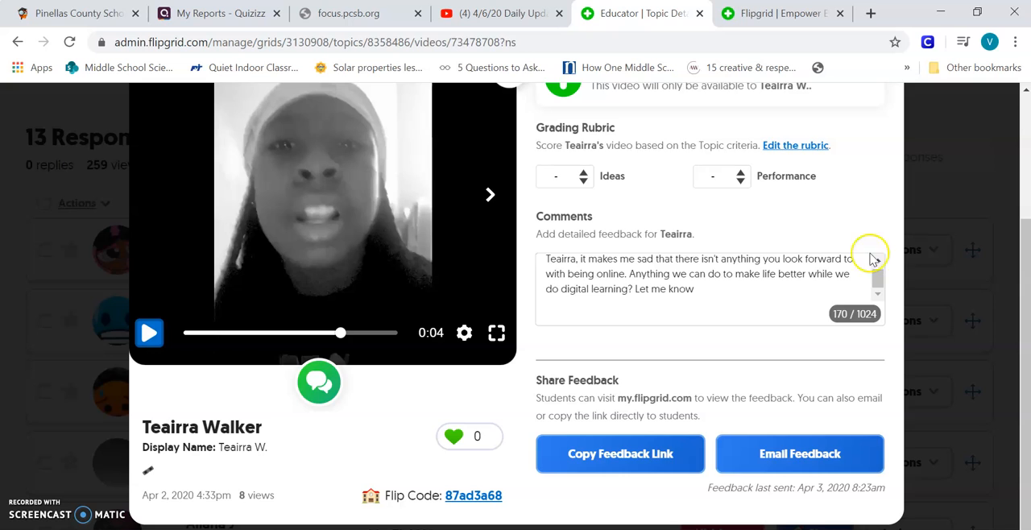
scroll(833, 272, up, 2)
click(926, 221)
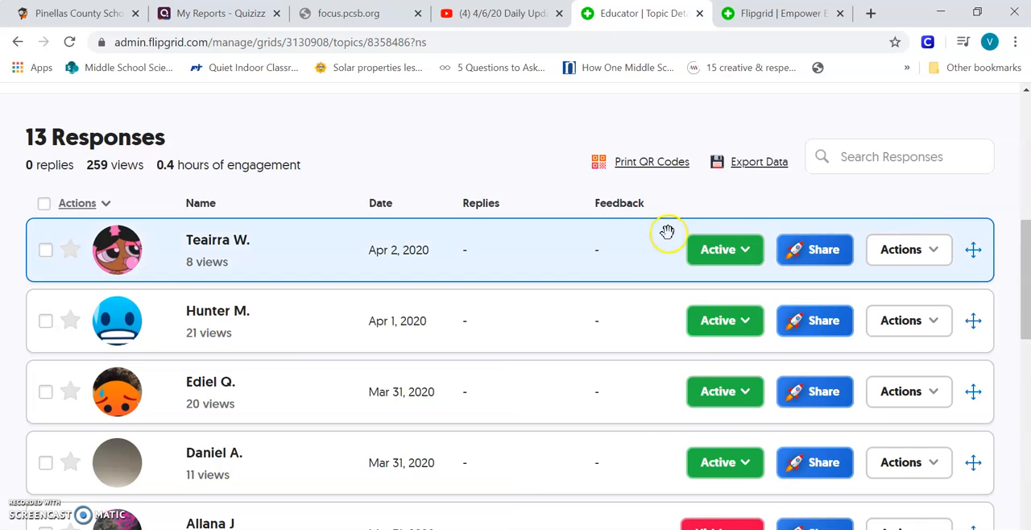
View the public Flipgrid home page and return to the educator's topic details page.
scroll(529, 258, up, 5)
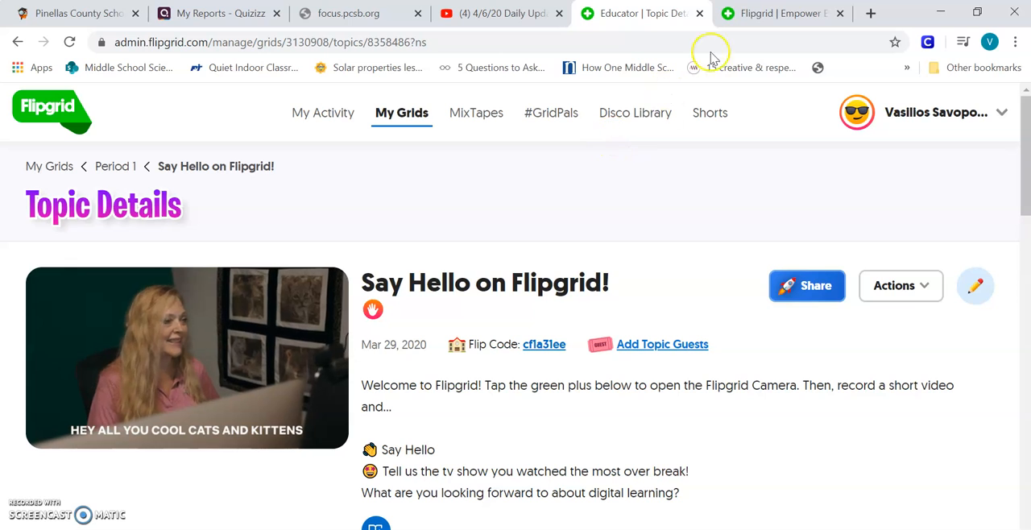
click(783, 14)
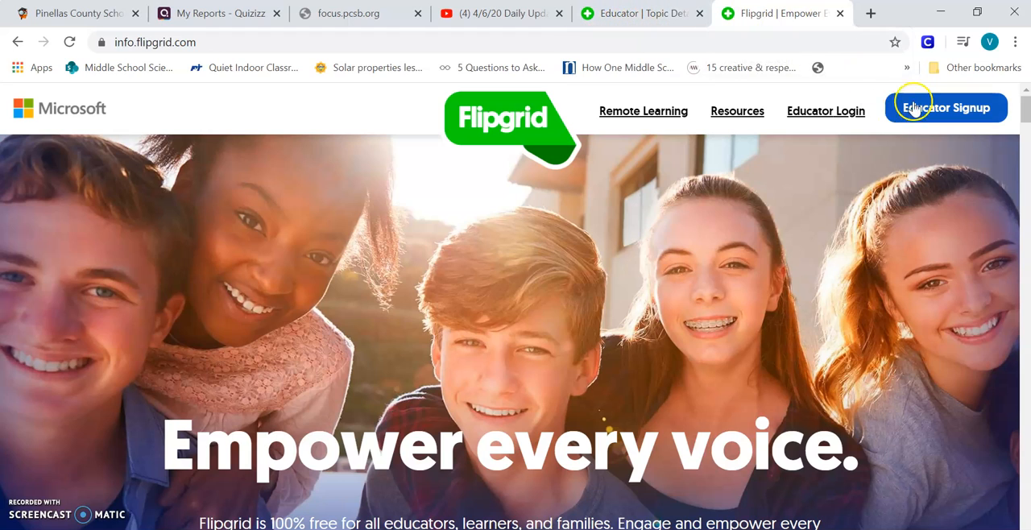
click(650, 16)
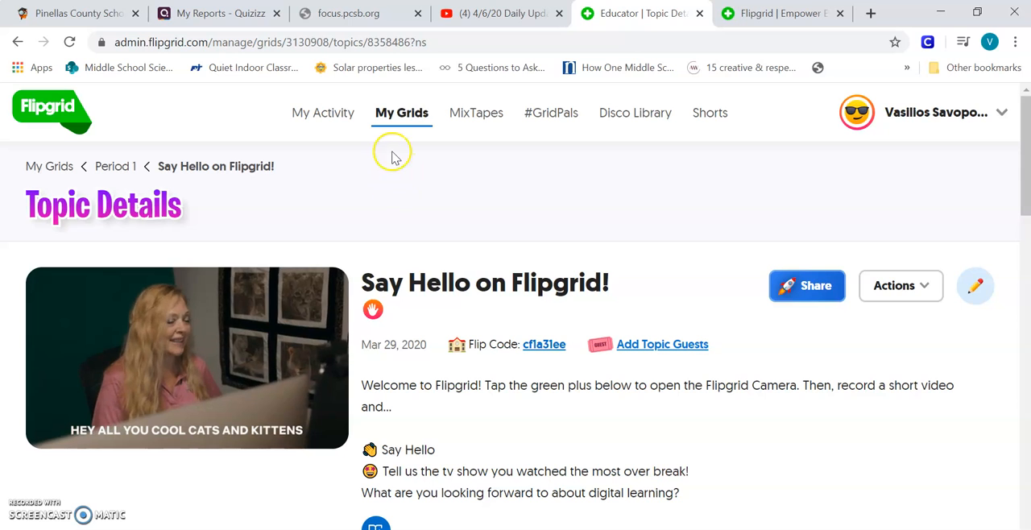
Go to the My Grids page and look through the list of class period grids.
click(403, 114)
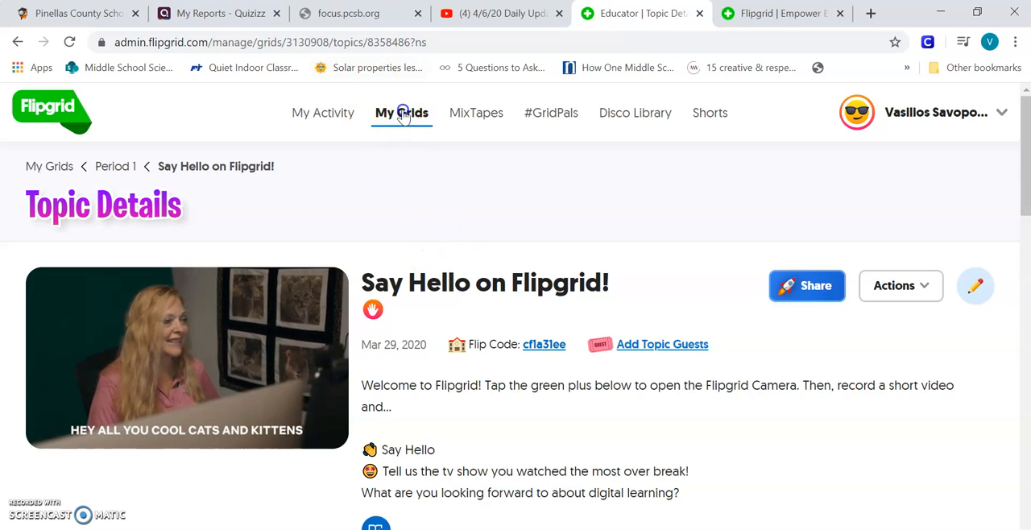
scroll(349, 286, down, 1)
scroll(346, 284, down, 2)
scroll(345, 283, up, 3)
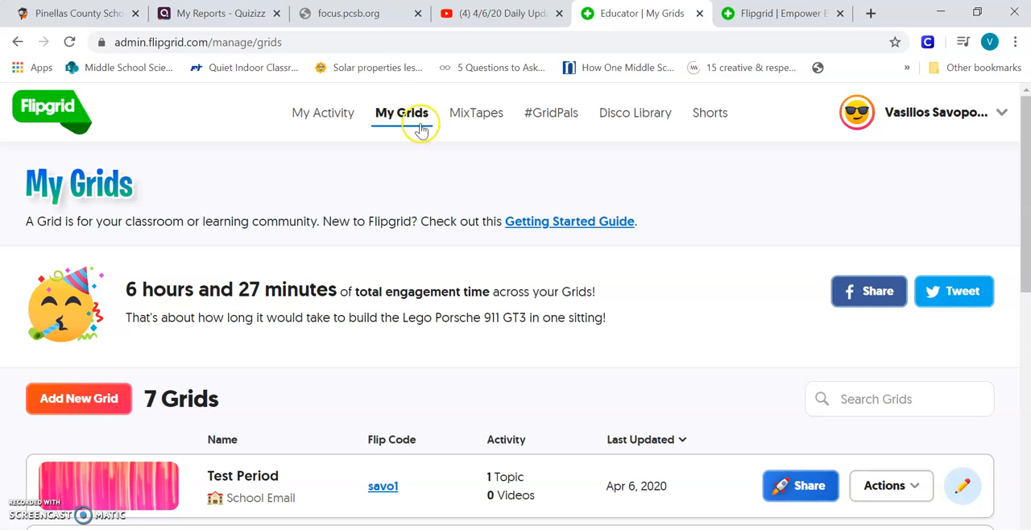
scroll(478, 271, down, 4)
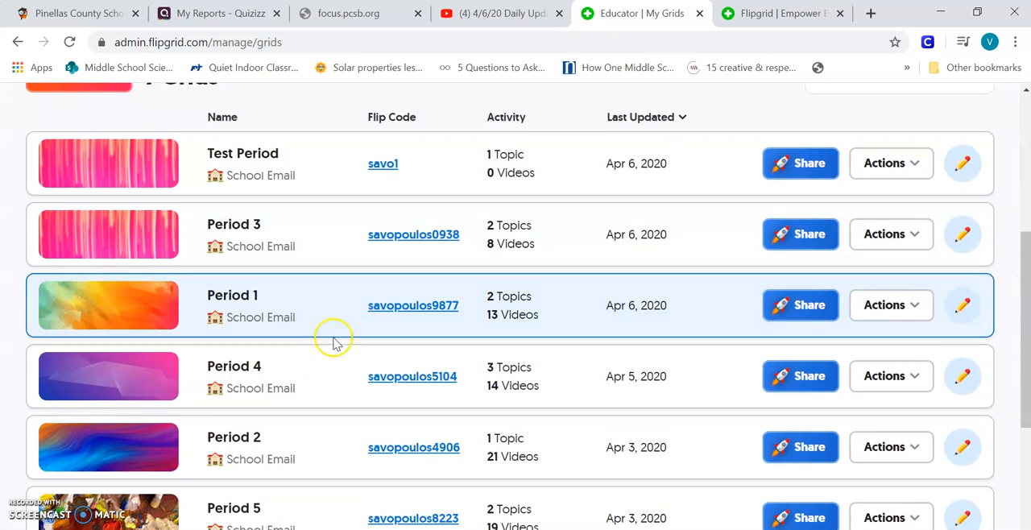
scroll(269, 161, down, 3)
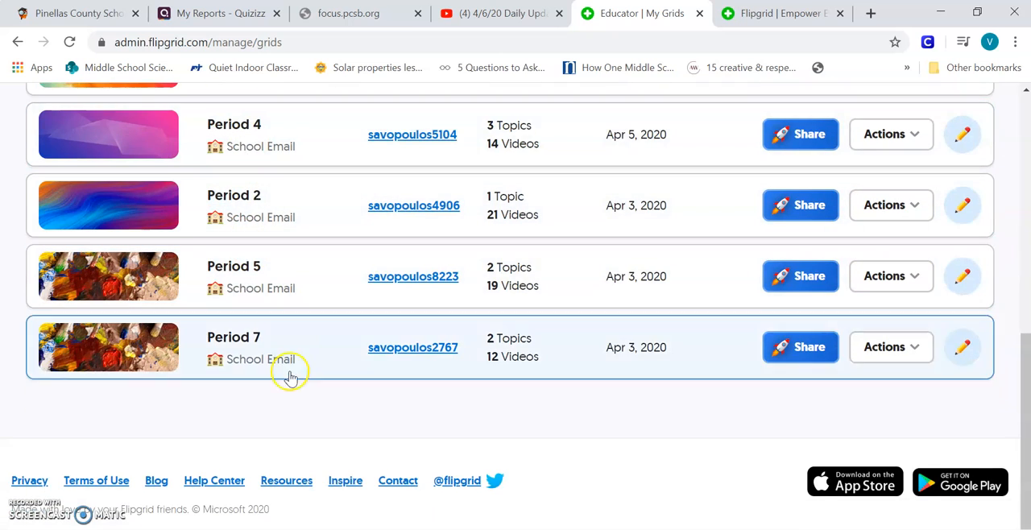
scroll(290, 377, up, 2)
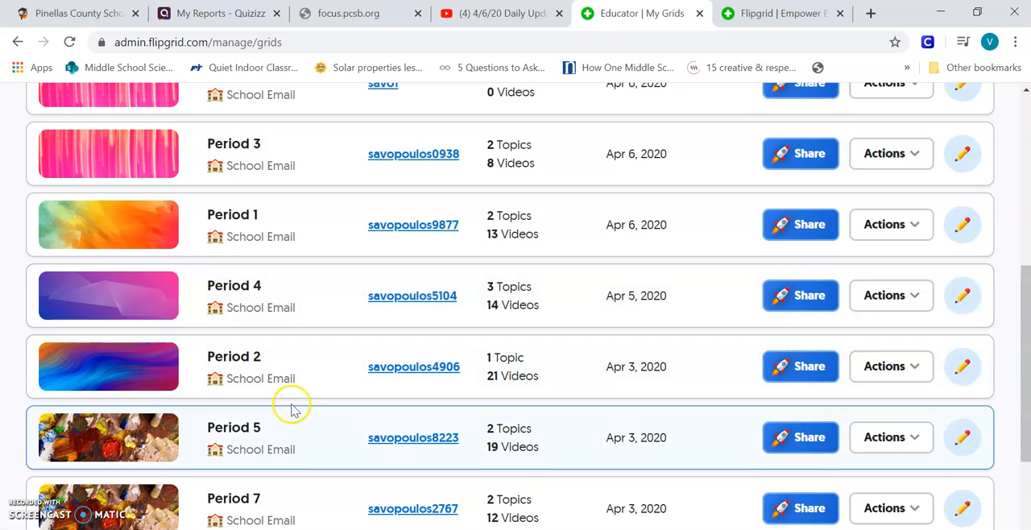
scroll(291, 409, up, 3)
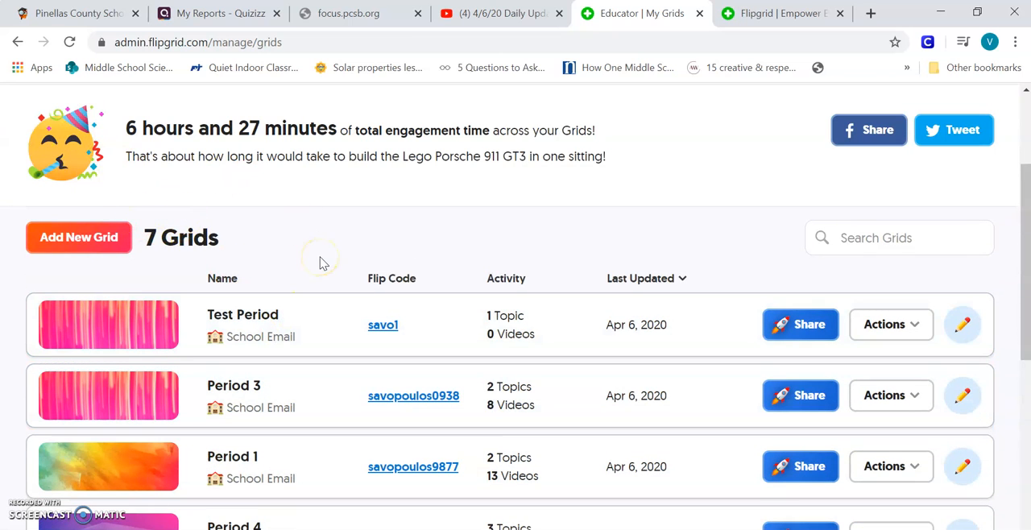
Start a new grid named "Test Period 2" and set its grid type to School Email.
click(78, 242)
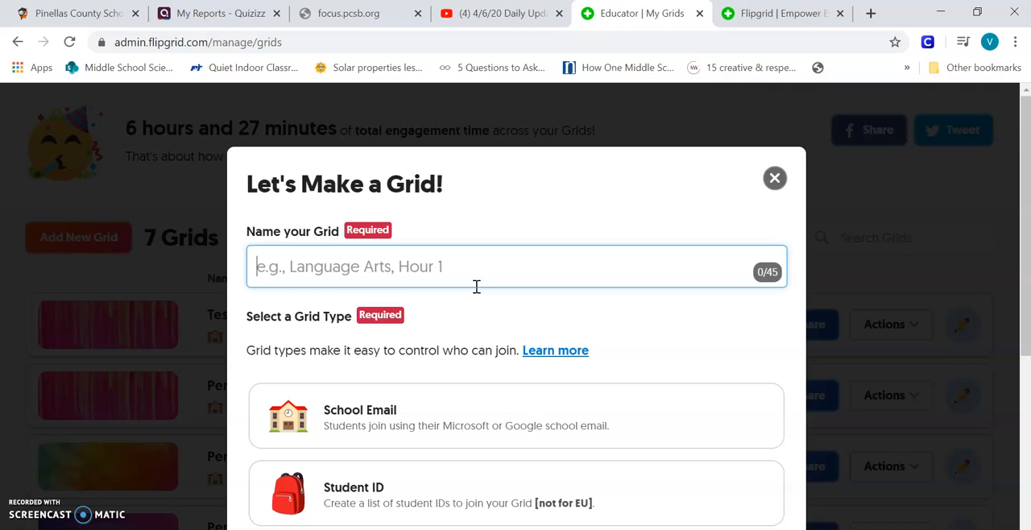
text(Test Period 2)
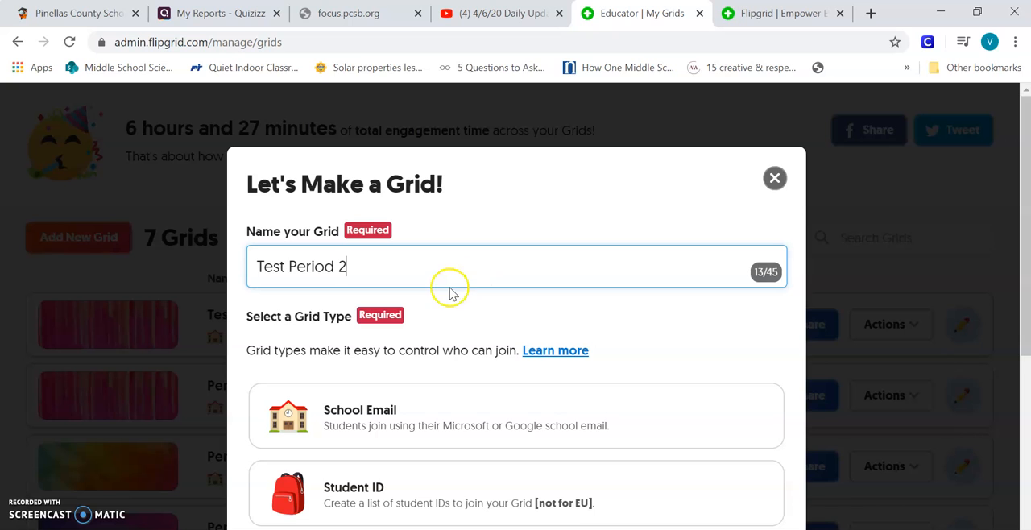
click(666, 347)
scroll(386, 329, down, 2)
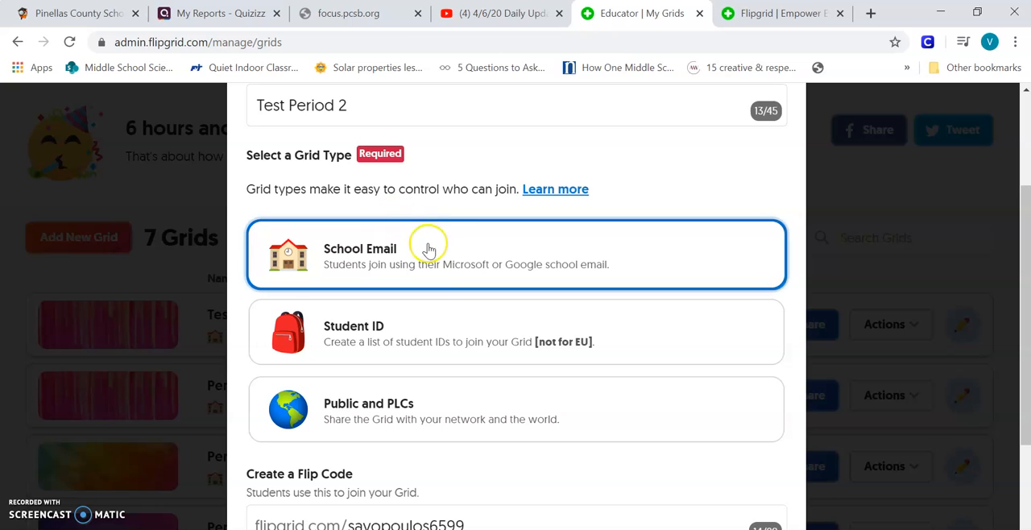
scroll(459, 249, down, 2)
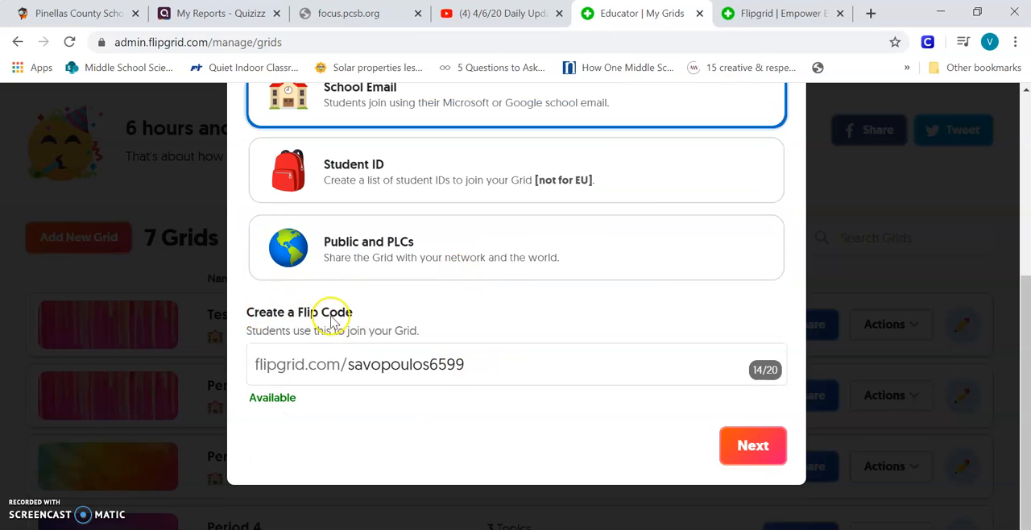
drag(478, 365, 357, 368)
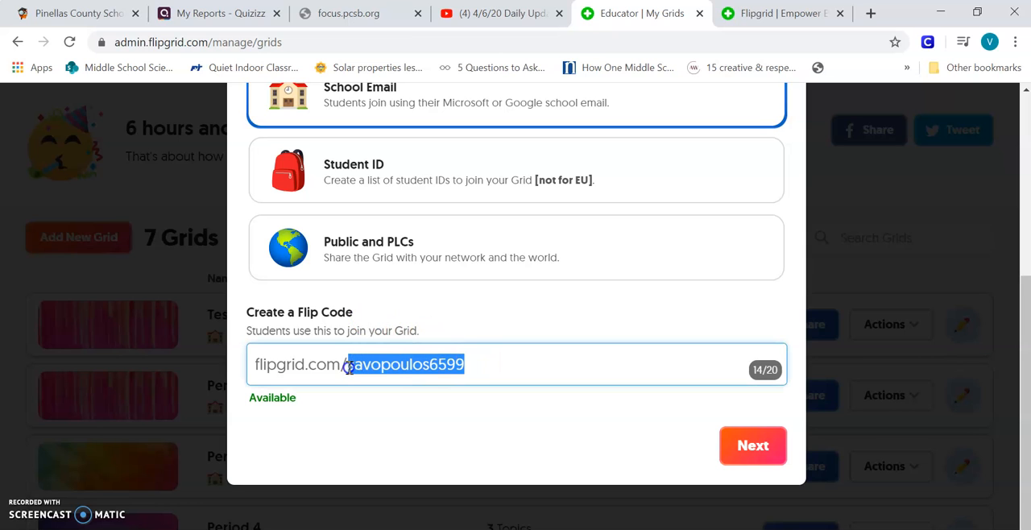
click(461, 409)
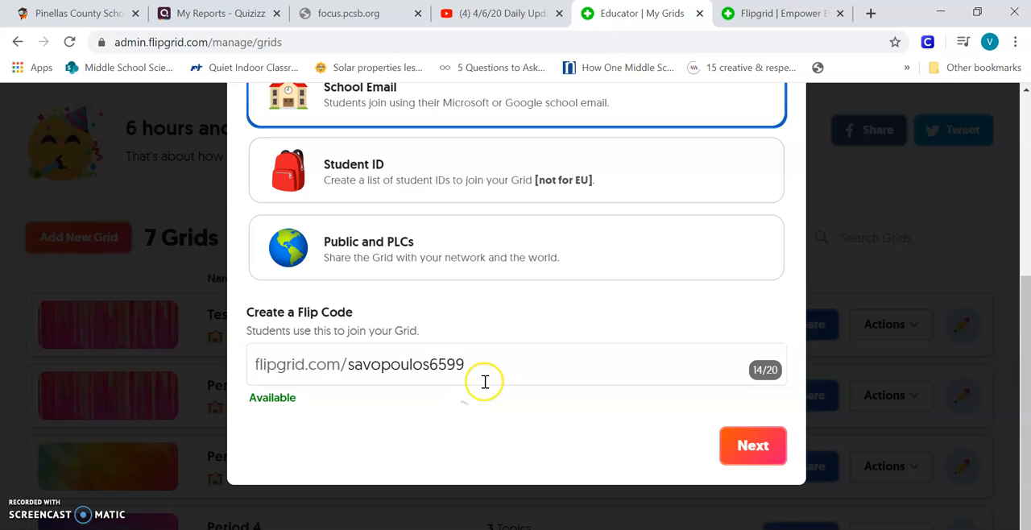
drag(483, 366, 360, 364)
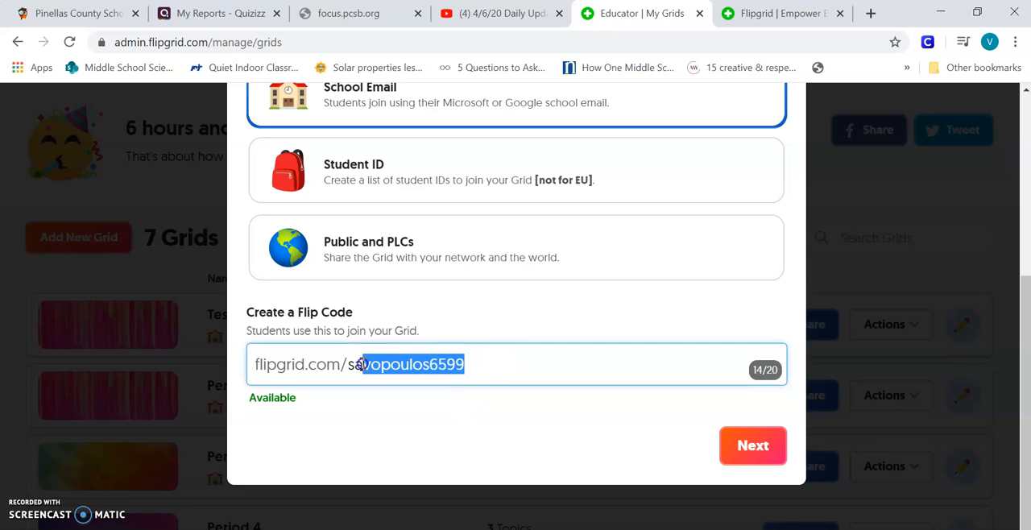
click(453, 416)
drag(478, 368, 387, 362)
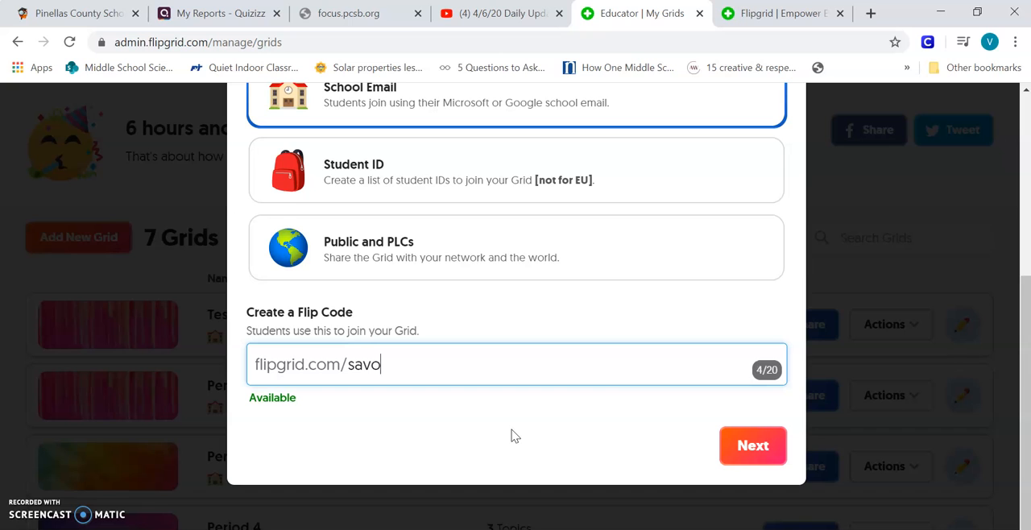
scroll(663, 395, up, 1)
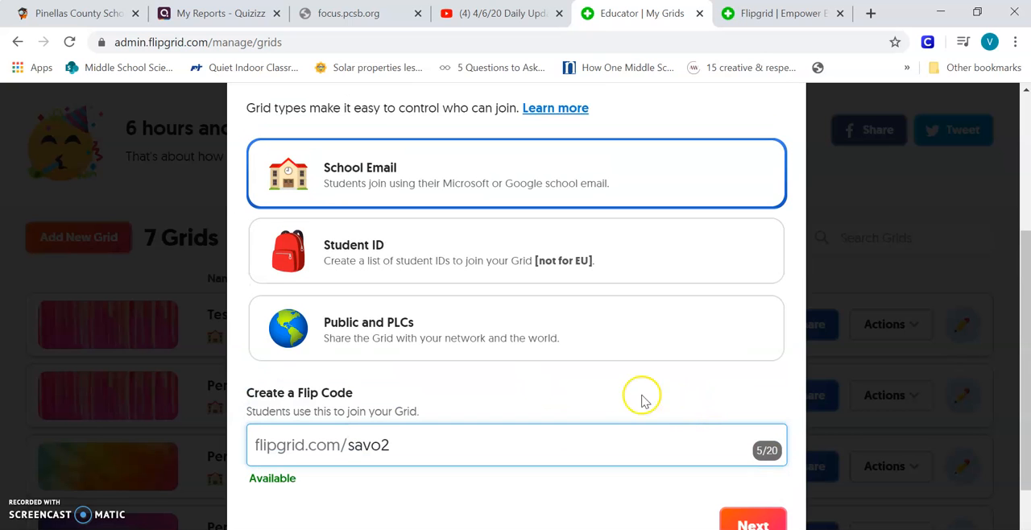
scroll(669, 414, down, 1)
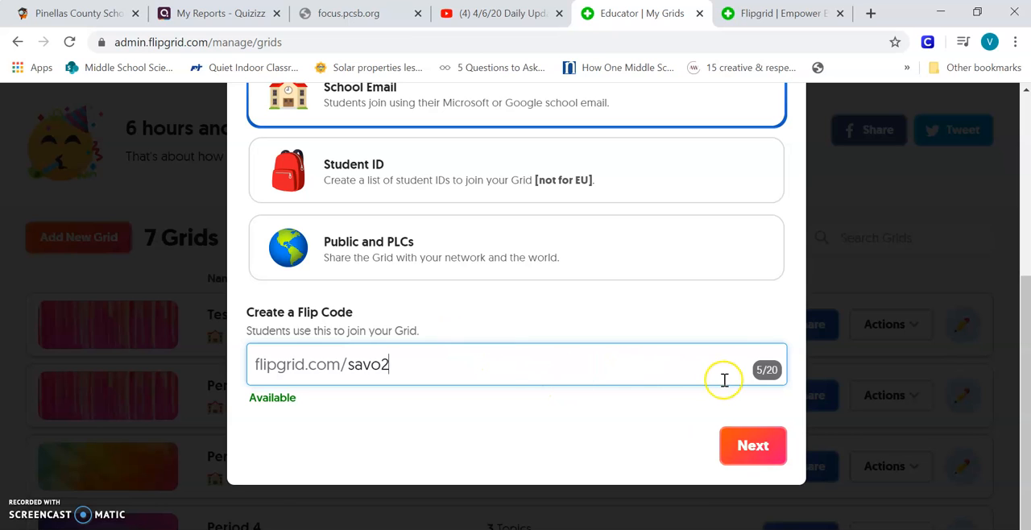
click(745, 449)
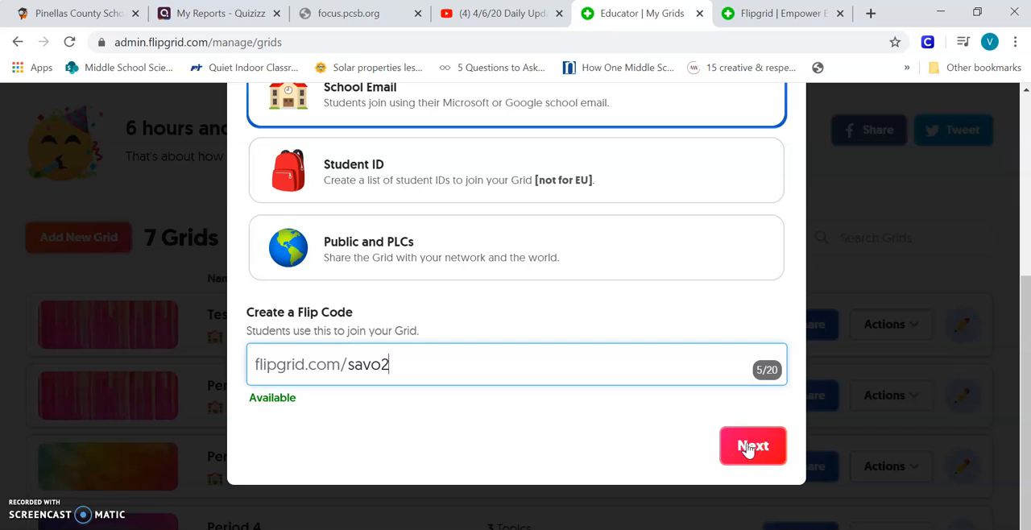
scroll(490, 368, up, 3)
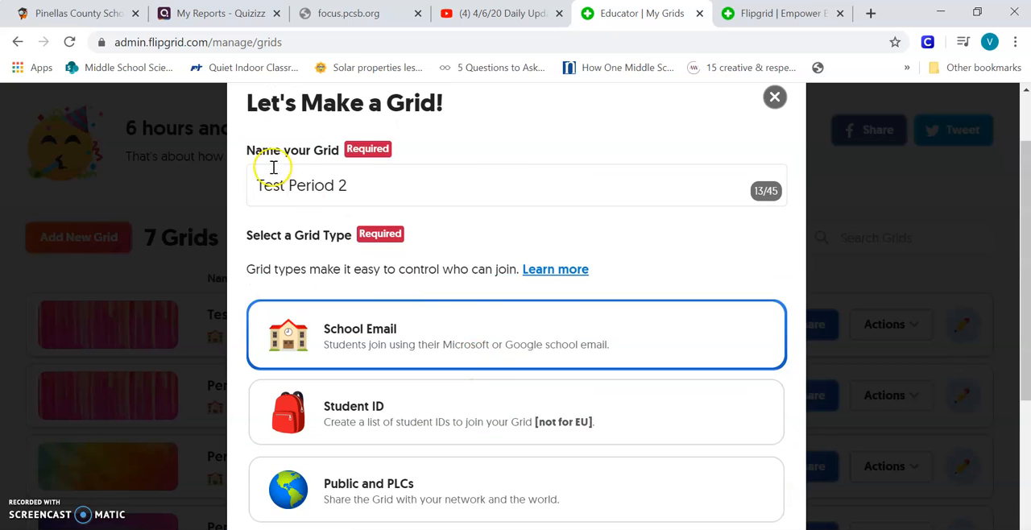
scroll(531, 219, down, 1)
scroll(531, 220, down, 3)
click(754, 441)
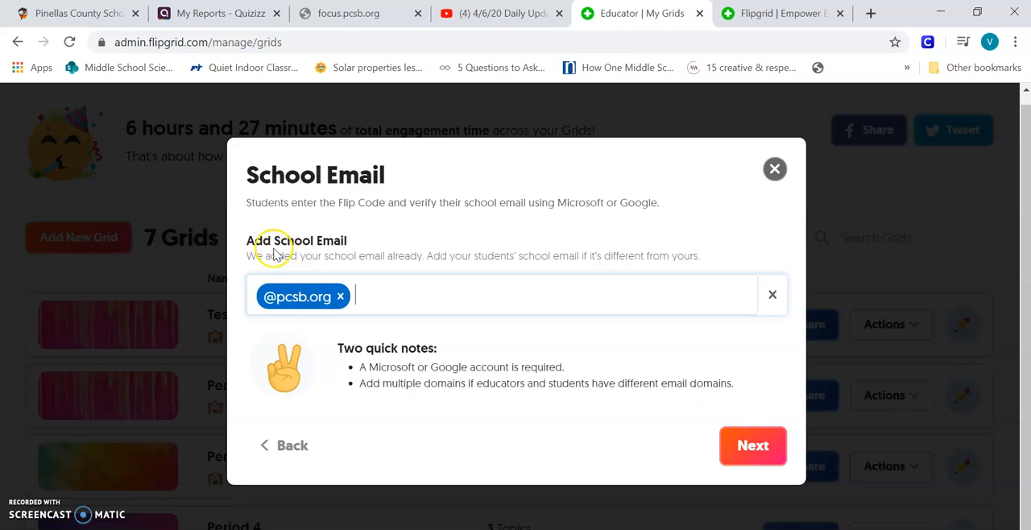
click(429, 293)
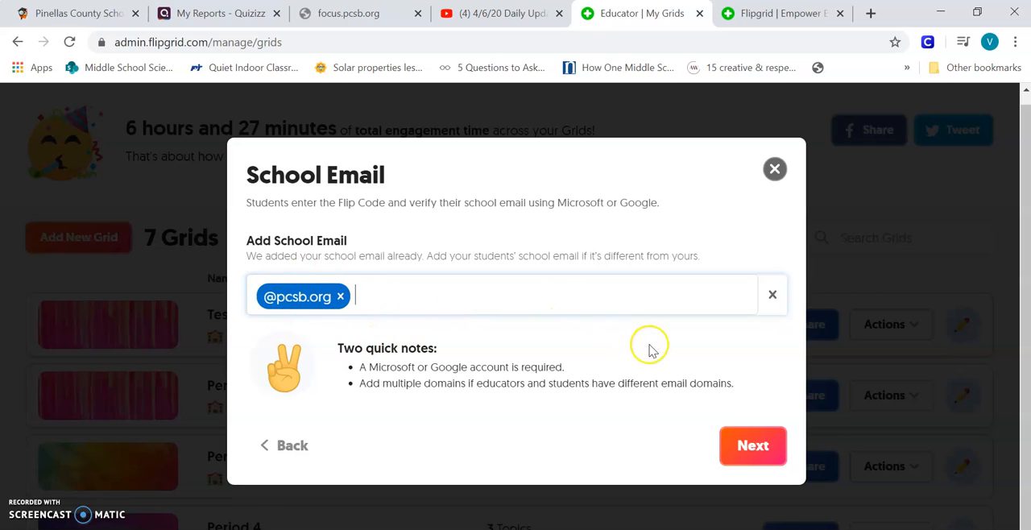
click(767, 448)
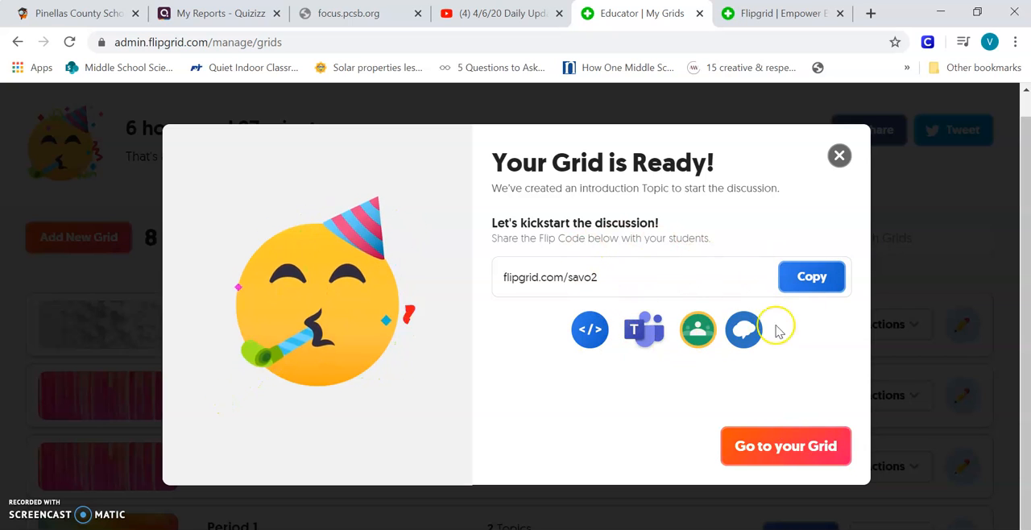
click(787, 447)
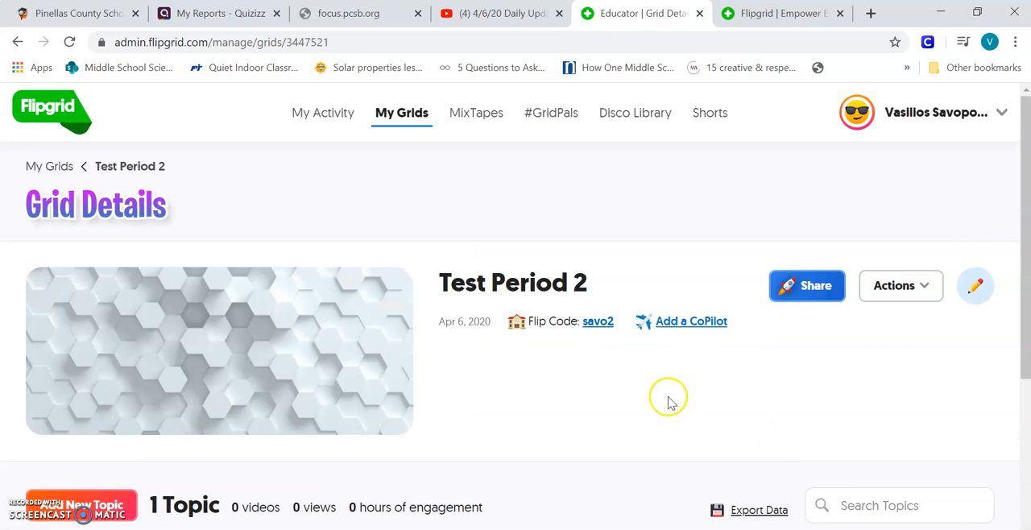
Change the status of the "Say Hello on Flipgrid!" topic to Hidden.
scroll(667, 398, down, 3)
scroll(670, 396, down, 1)
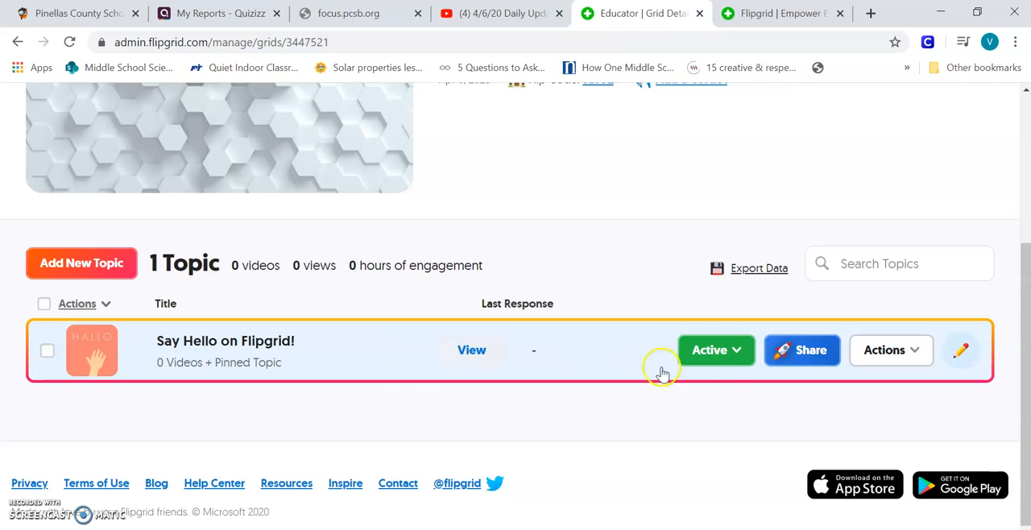
click(733, 351)
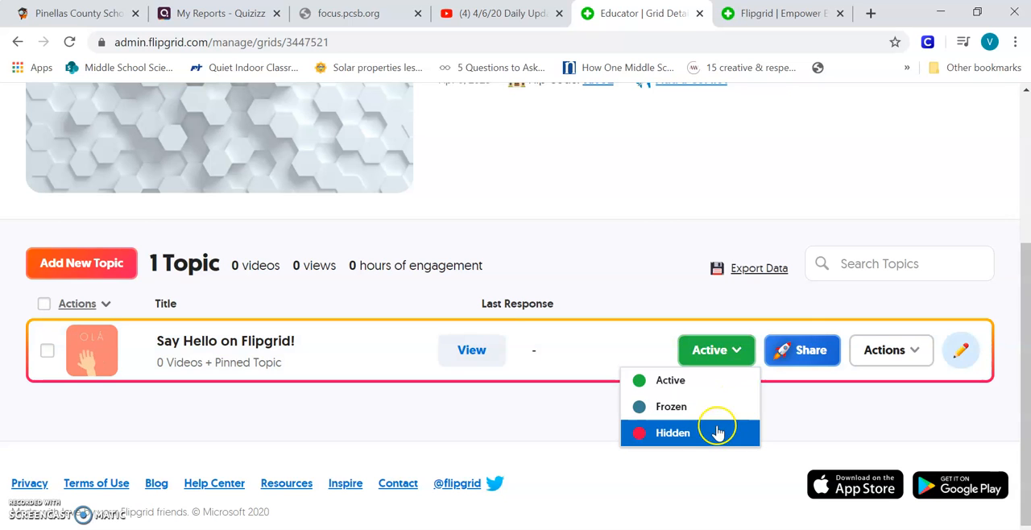
click(726, 354)
click(742, 361)
click(679, 433)
click(679, 434)
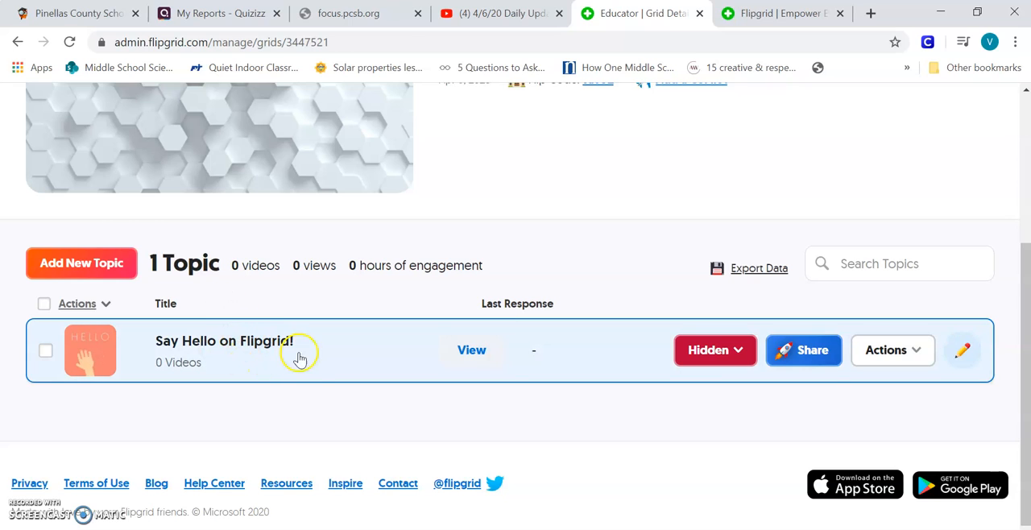
Start a new topic in the grid titled "Test" with a recording time of 2 minutes.
scroll(313, 367, up, 3)
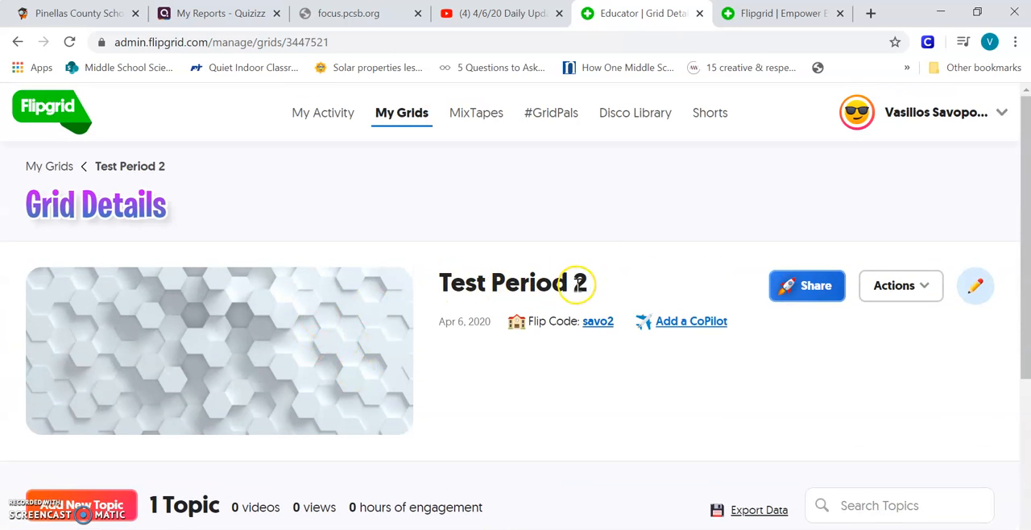
scroll(577, 284, down, 3)
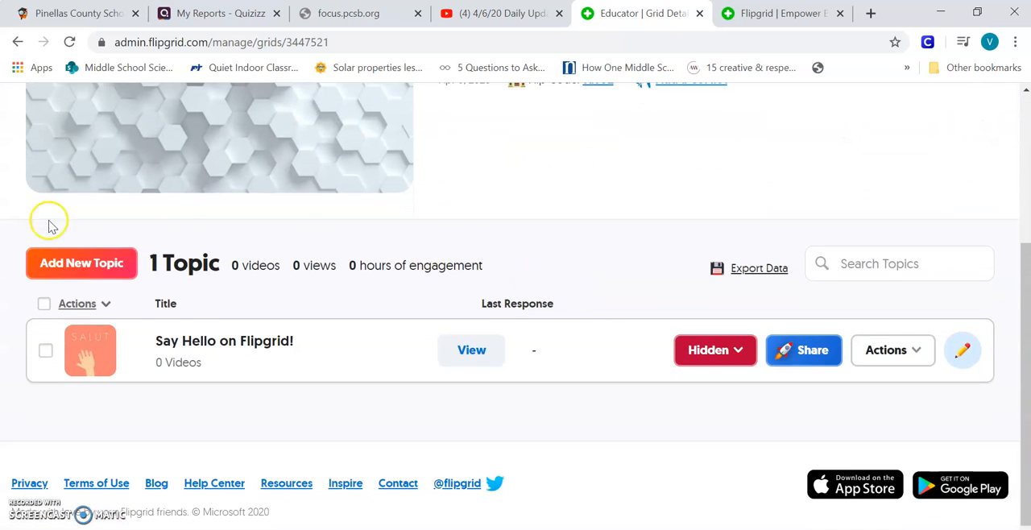
click(85, 271)
scroll(99, 267, down, 2)
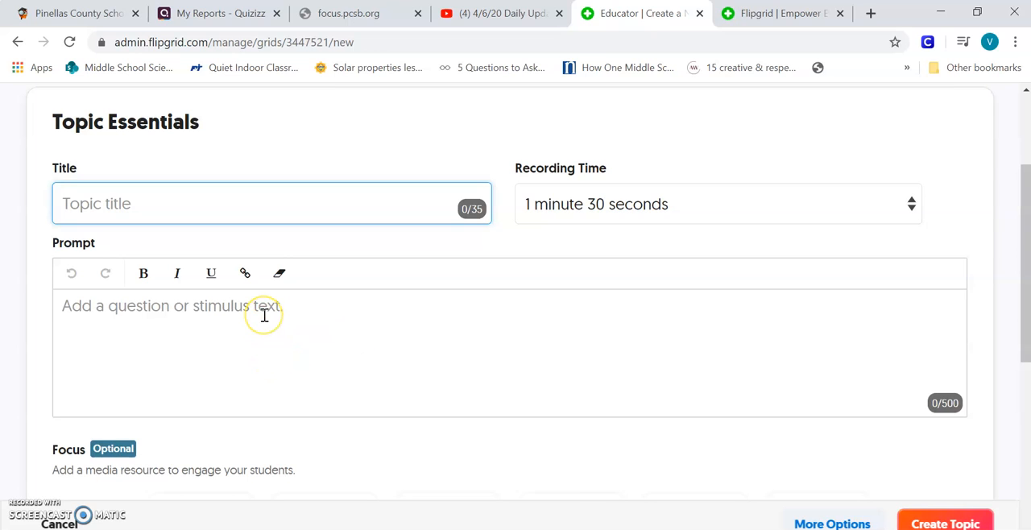
click(244, 213)
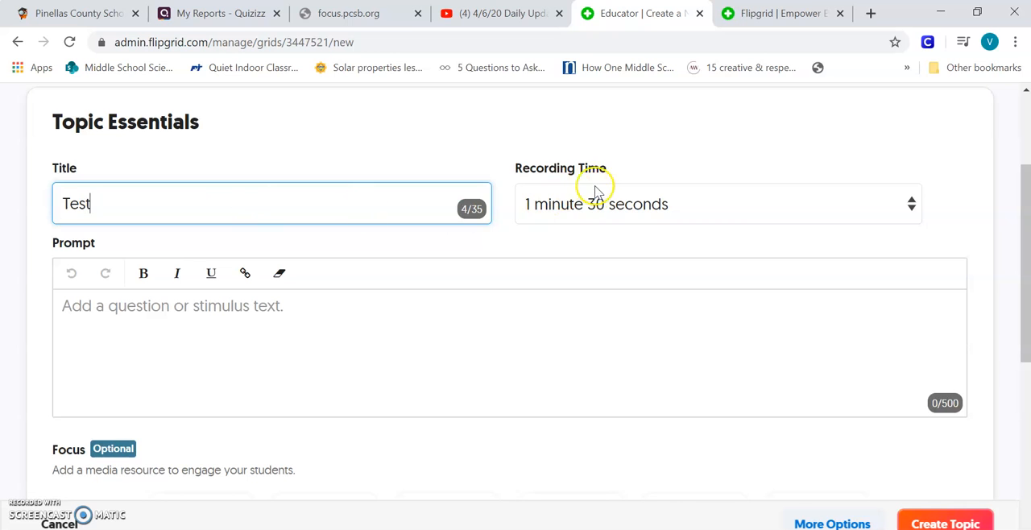
click(635, 203)
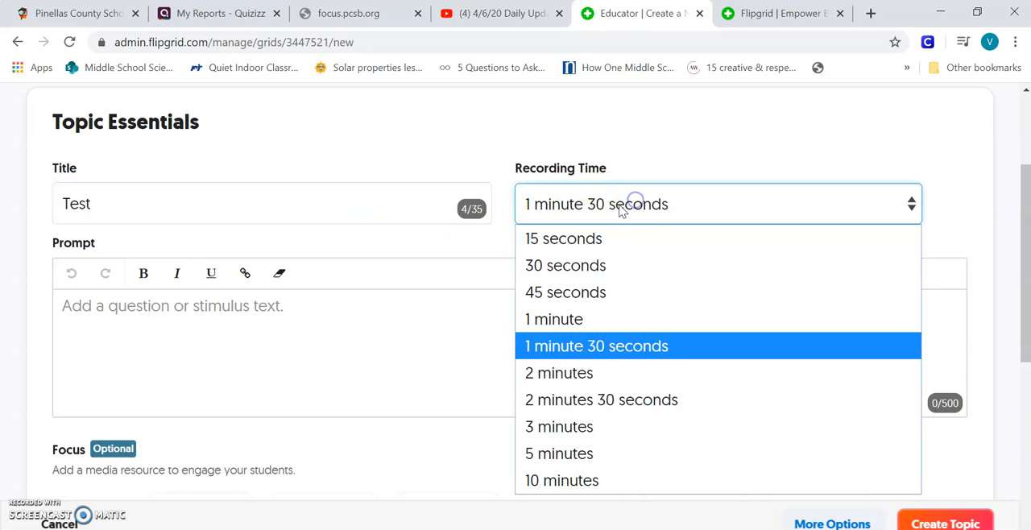
click(590, 376)
Enter "What questions do you have about flipgrid?" as the topic prompt.
click(314, 355)
click(326, 348)
text(What questions do you have about flipgrid?)
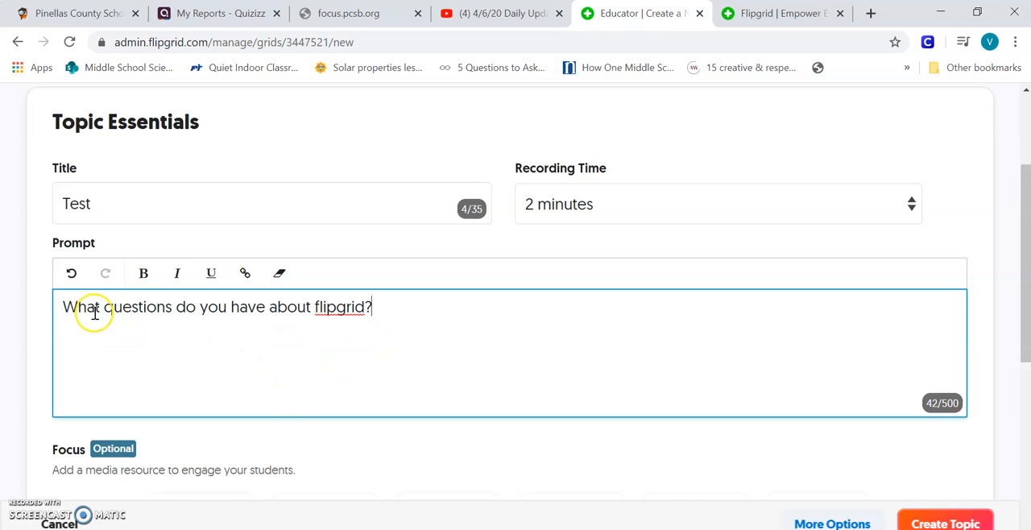
Open My Grids in a new browser tab and view the "Say Hello on Flipgrid!" topic of the Period 3 grid.
scroll(78, 314, down, 2)
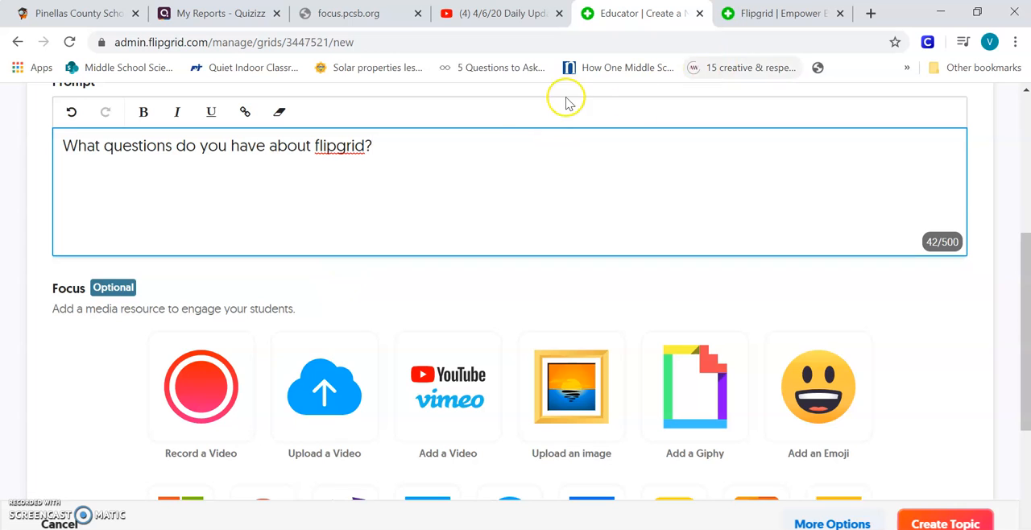
scroll(320, 299, up, 3)
scroll(103, 320, up, 2)
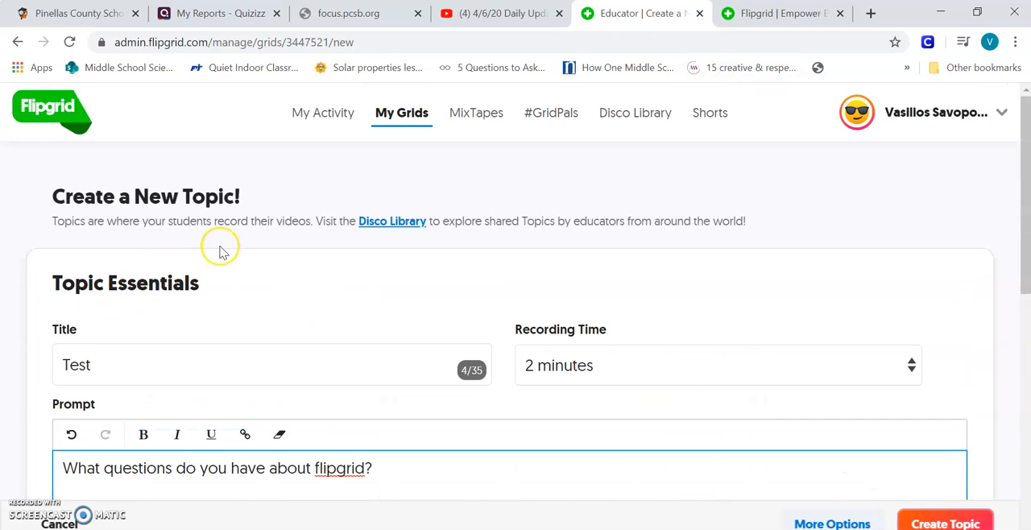
right_click(417, 112)
click(441, 120)
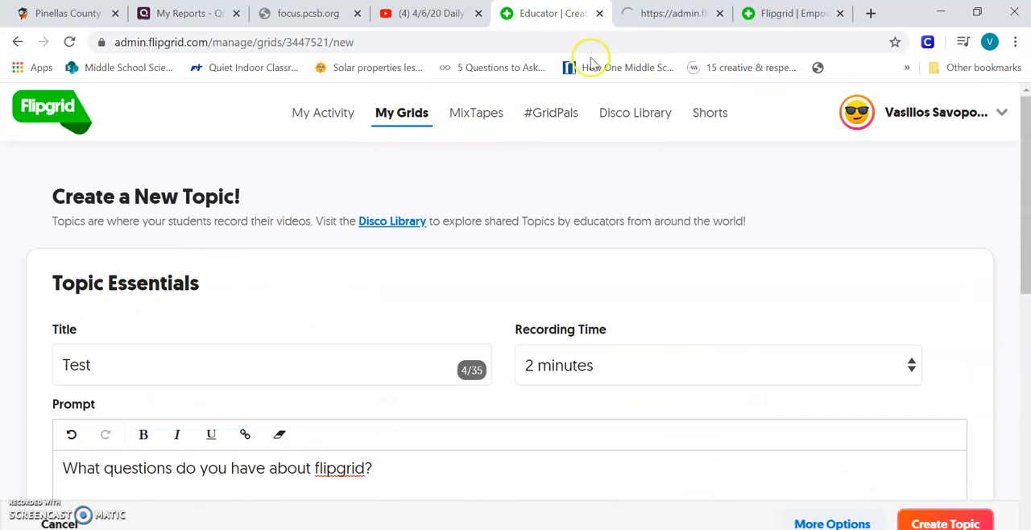
click(682, 11)
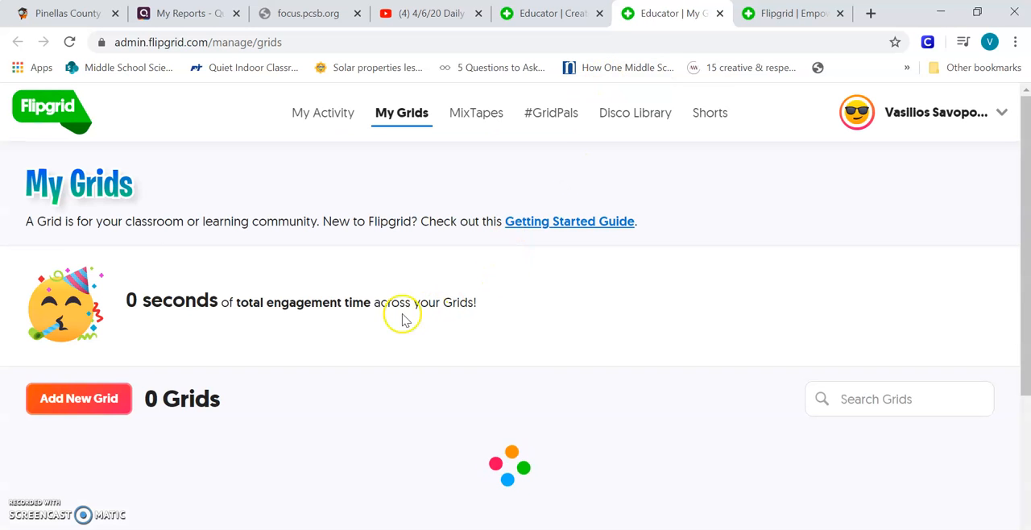
scroll(319, 280, down, 2)
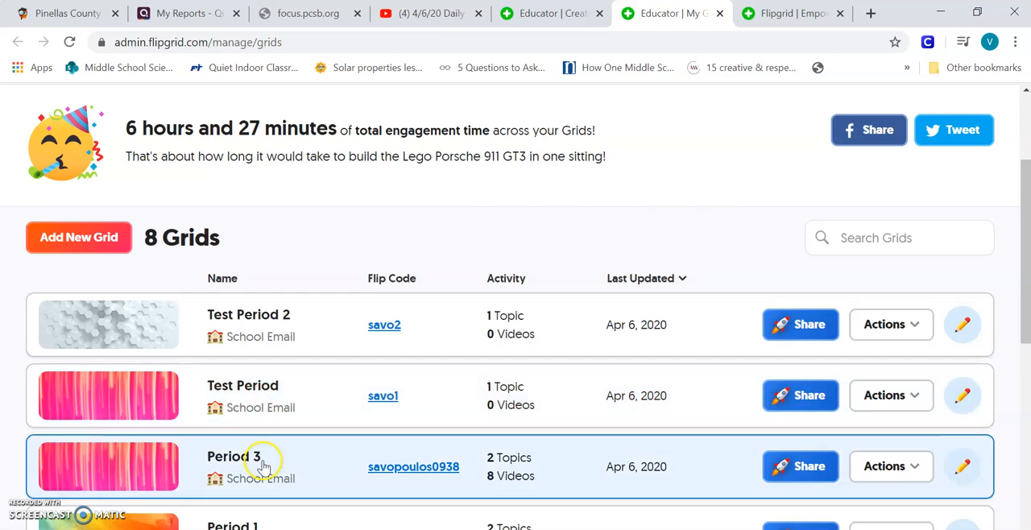
click(270, 451)
scroll(249, 410, down, 3)
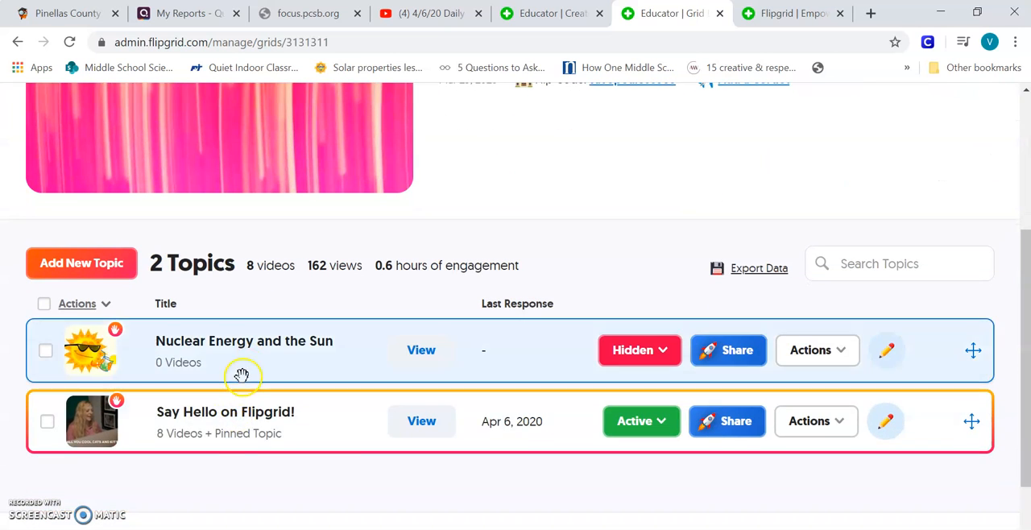
click(240, 433)
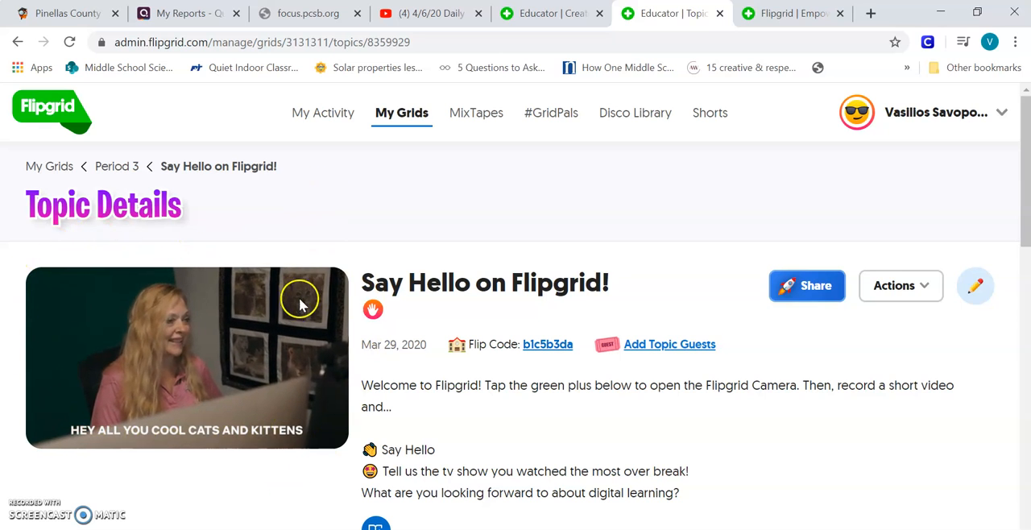
Return to the new topic form and examine the Focus media resource options below the prompt.
click(551, 14)
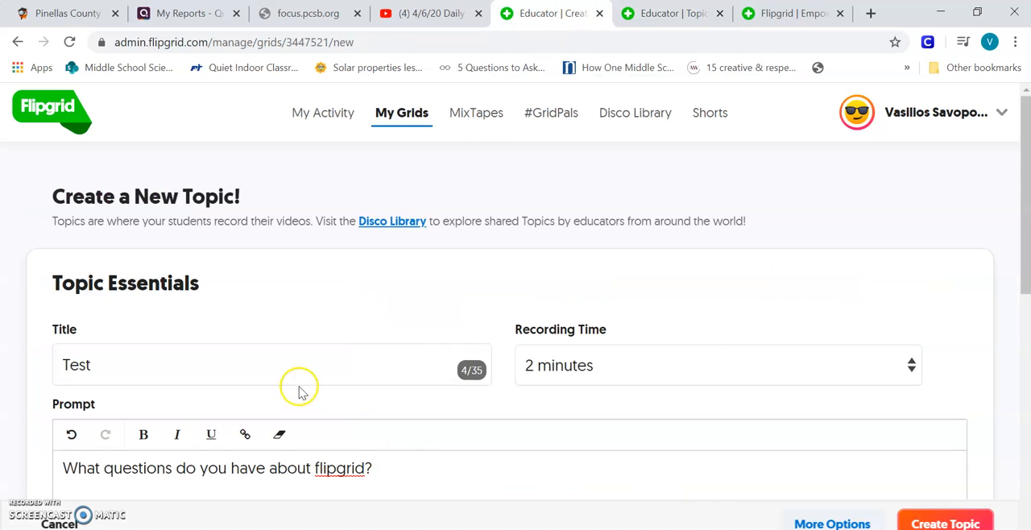
scroll(299, 393, down, 4)
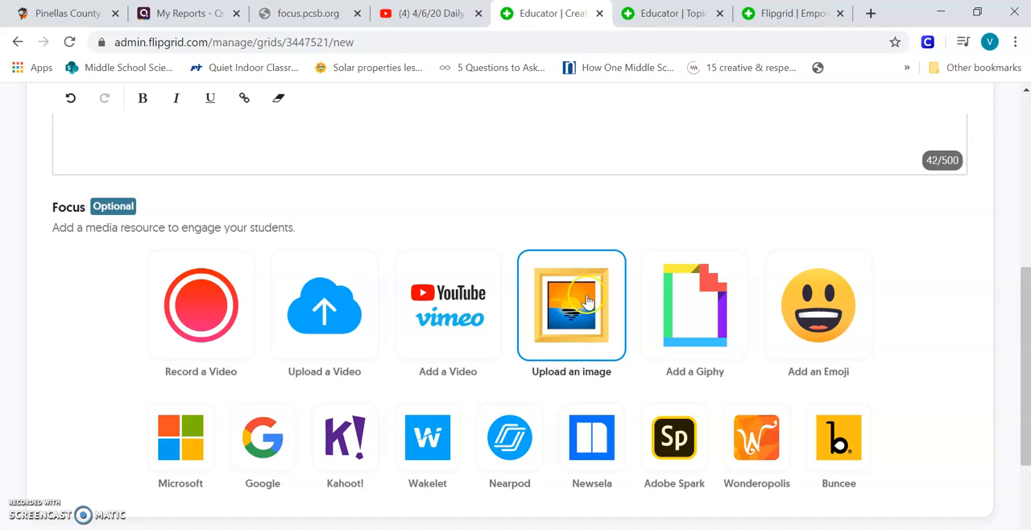
scroll(589, 293, up, 1)
scroll(588, 297, down, 2)
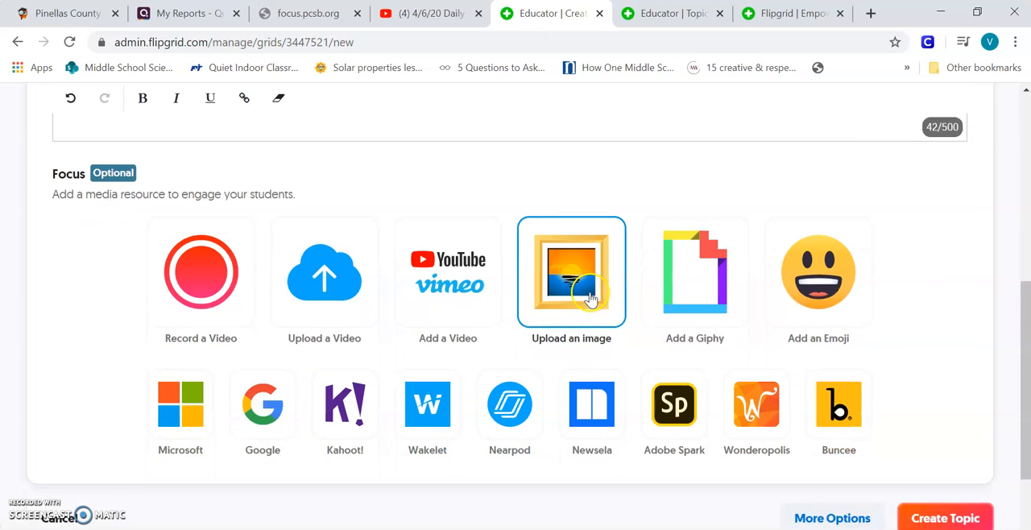
scroll(387, 255, up, 6)
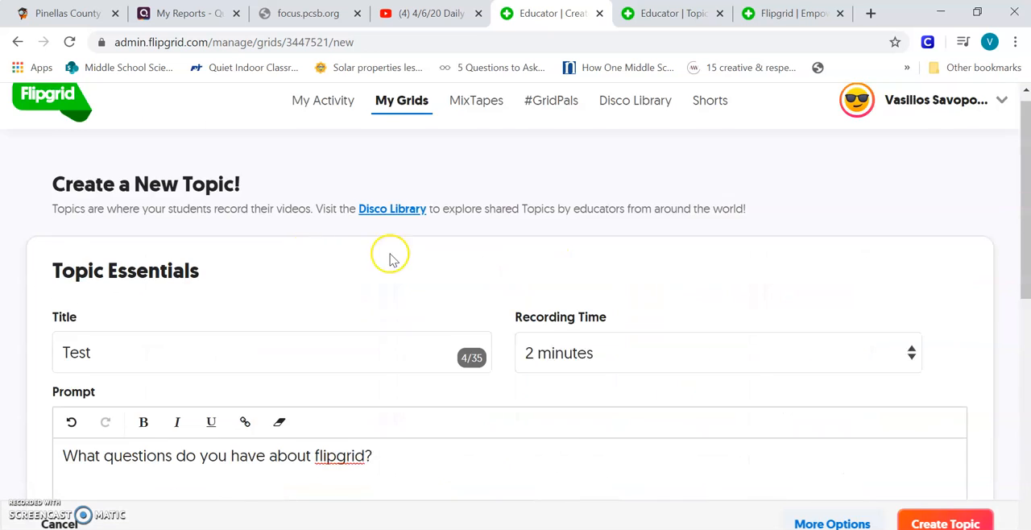
scroll(246, 269, down, 3)
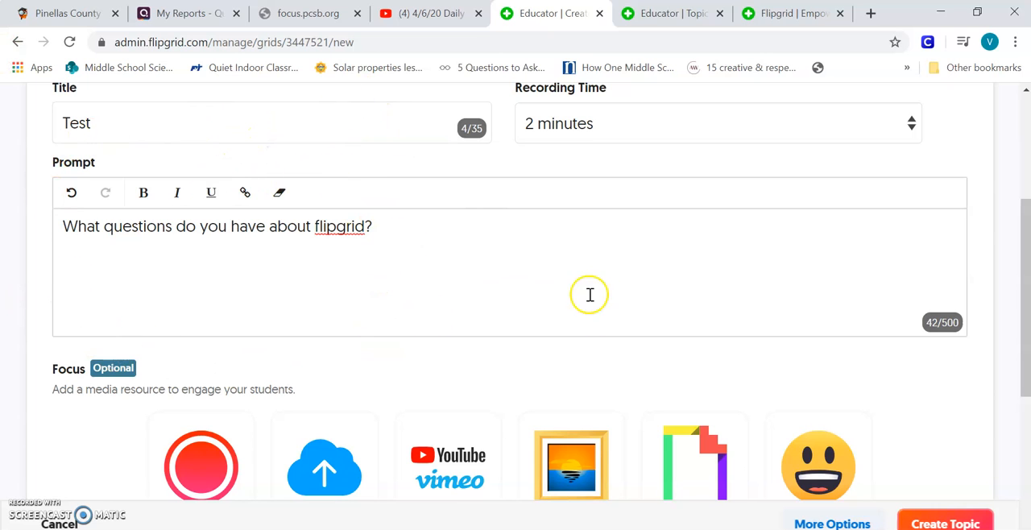
Review the new topic's title, recording time, prompt and the full set of optional Focus resources.
scroll(589, 295, down, 3)
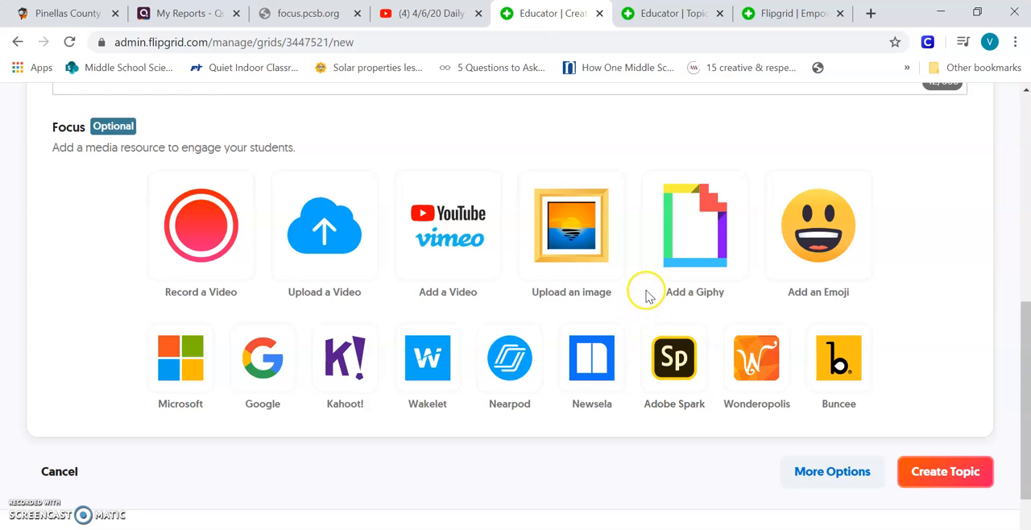
scroll(636, 310, up, 3)
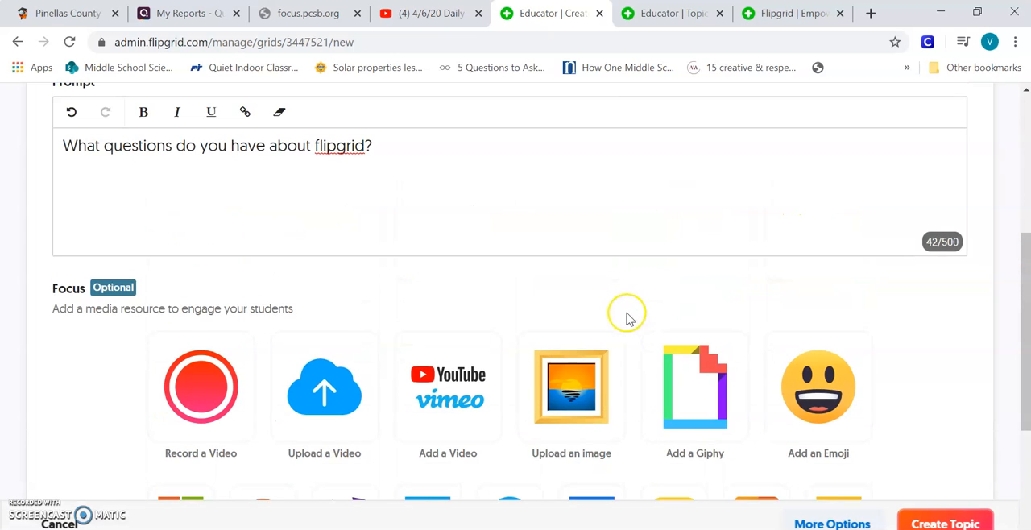
scroll(628, 318, up, 4)
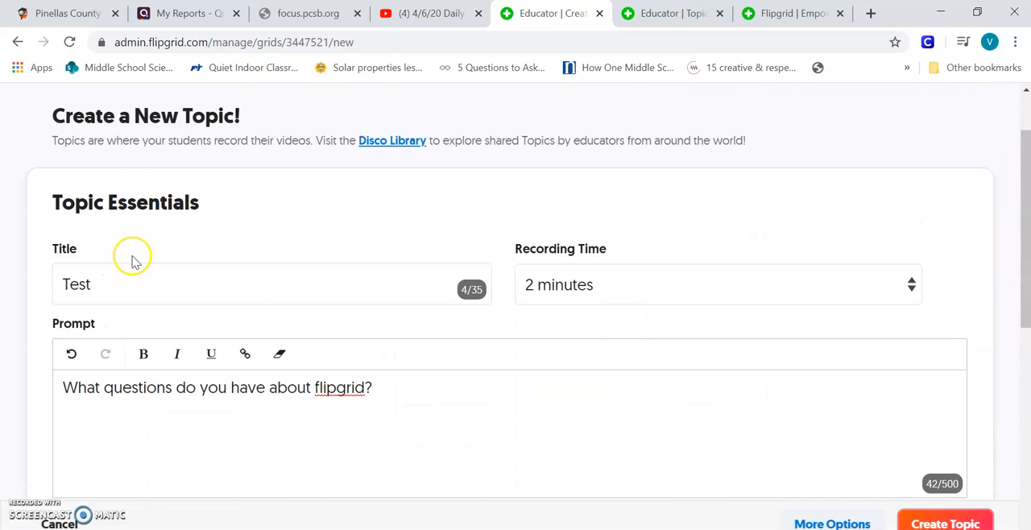
scroll(414, 285, down, 4)
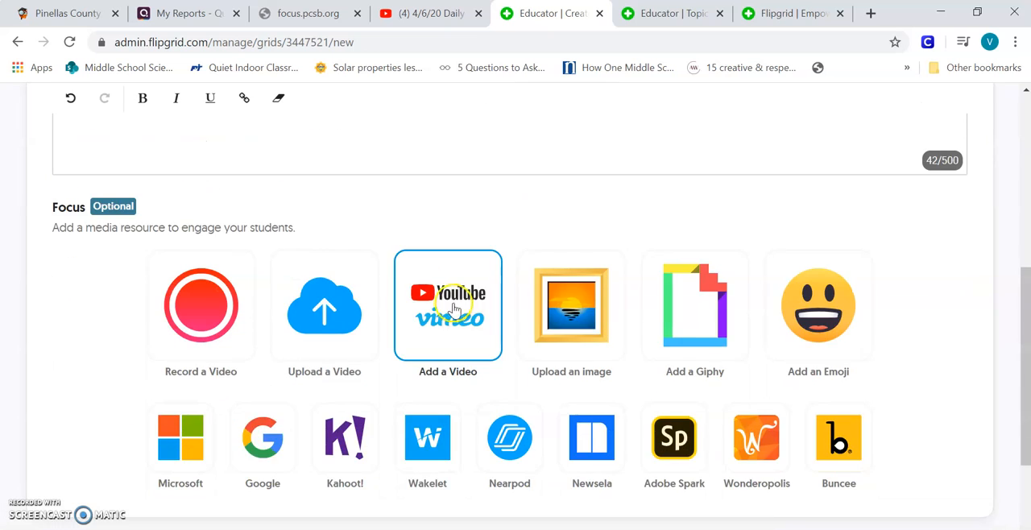
scroll(442, 268, down, 2)
scroll(380, 292, up, 5)
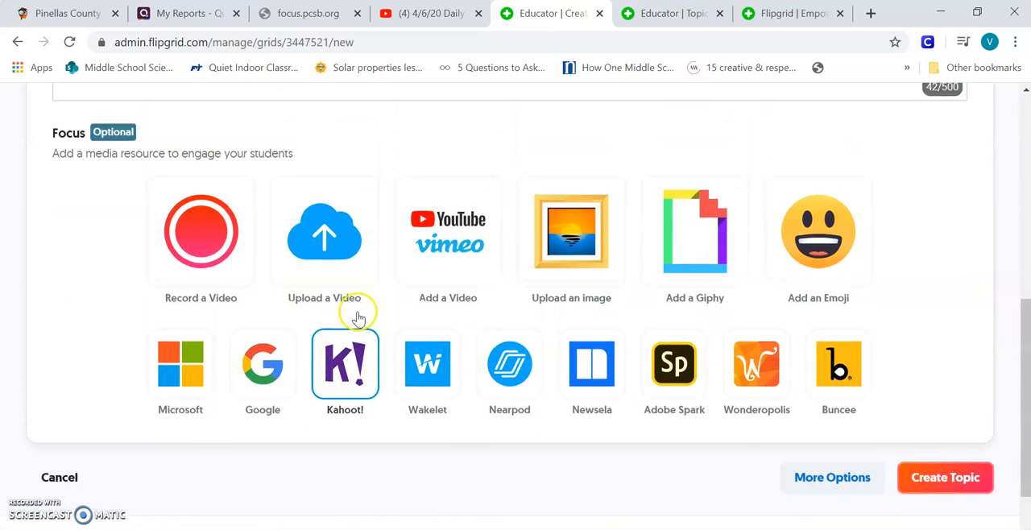
scroll(360, 319, up, 1)
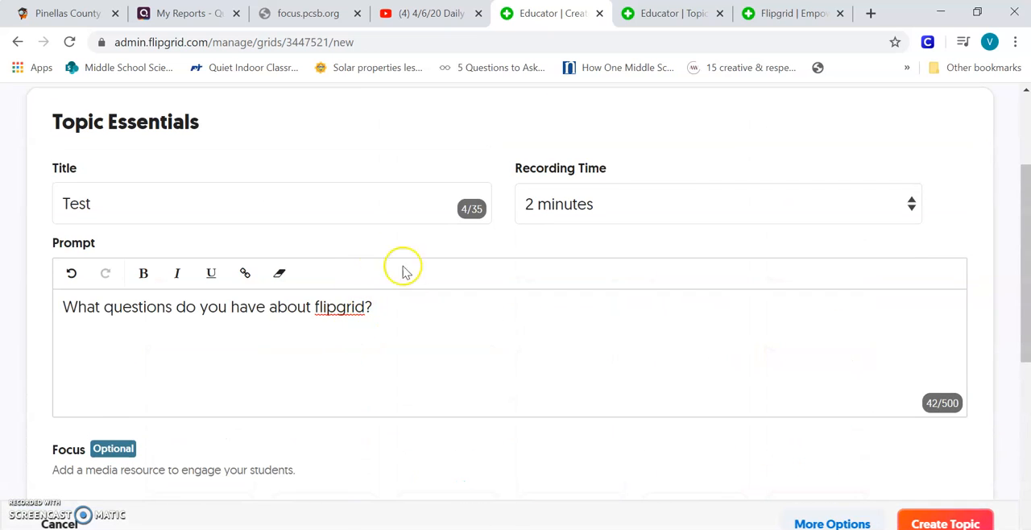
scroll(451, 282, down, 3)
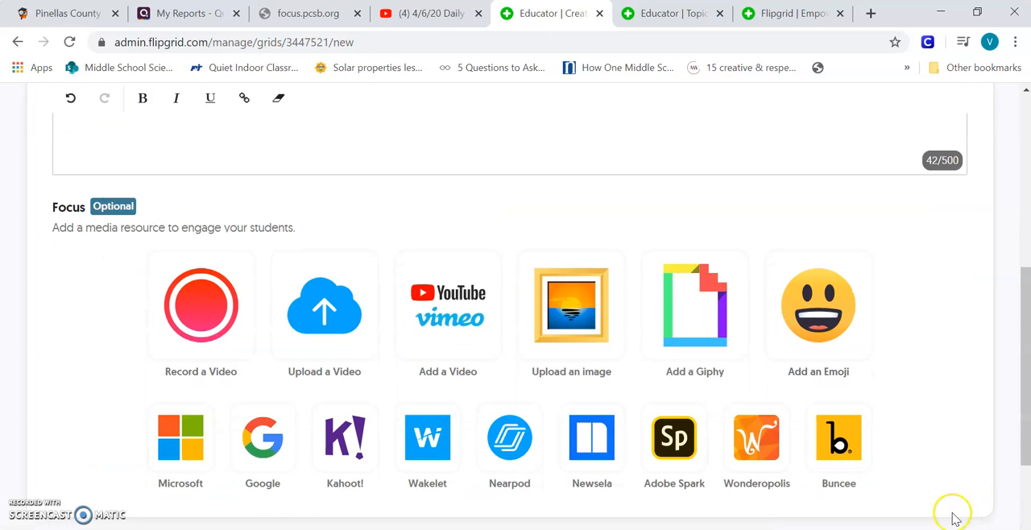
scroll(958, 503, up, 1)
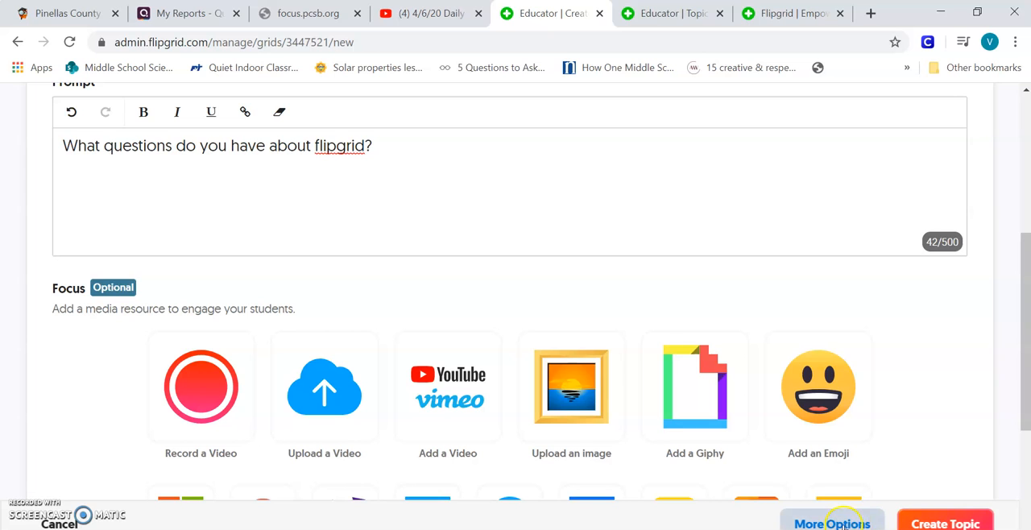
Show the topic's additional options and turn on Video Moderation under Topic Status.
click(842, 522)
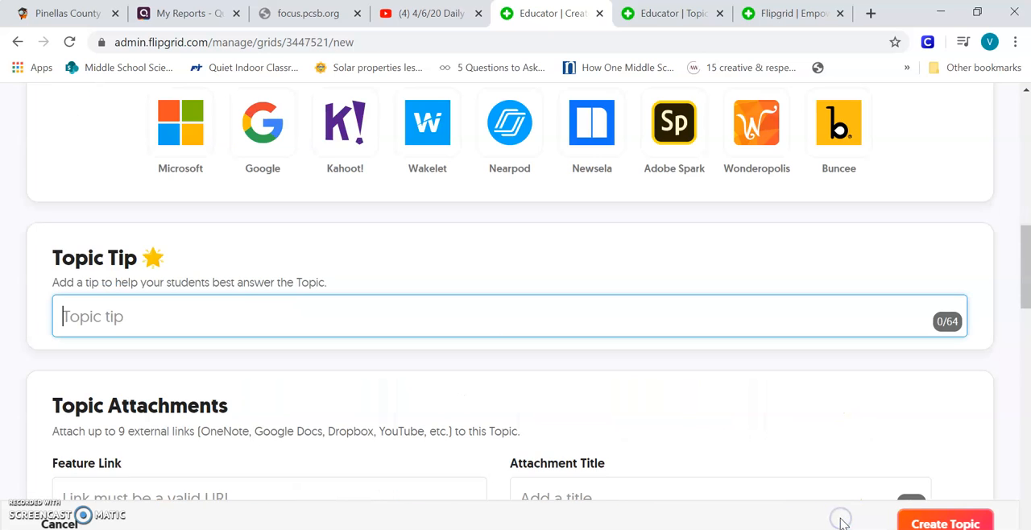
scroll(229, 252, up, 7)
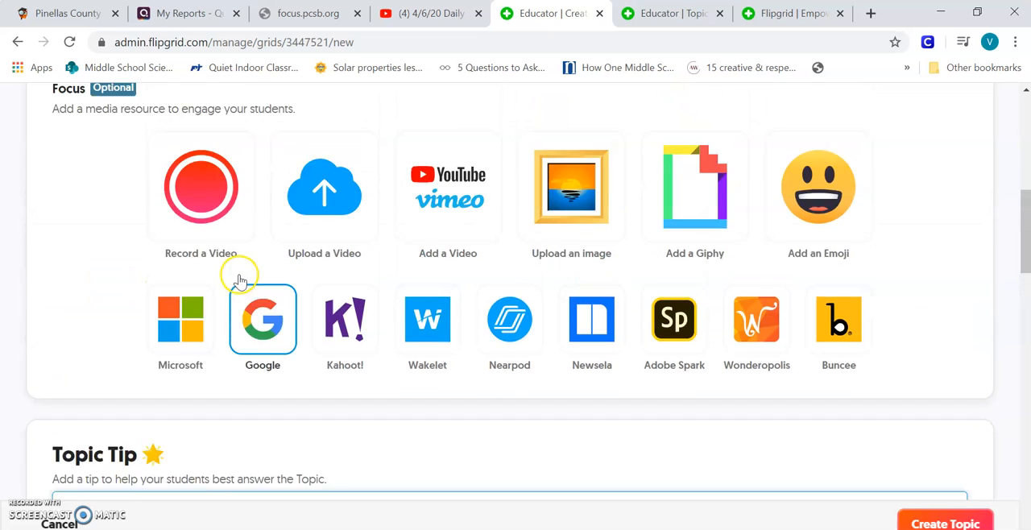
scroll(447, 275, up, 2)
scroll(442, 274, down, 8)
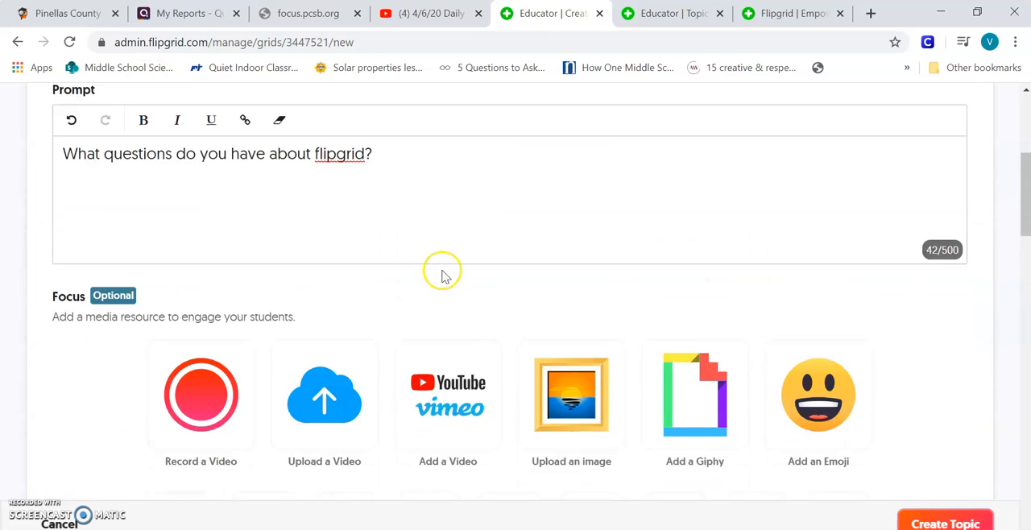
scroll(153, 262, down, 1)
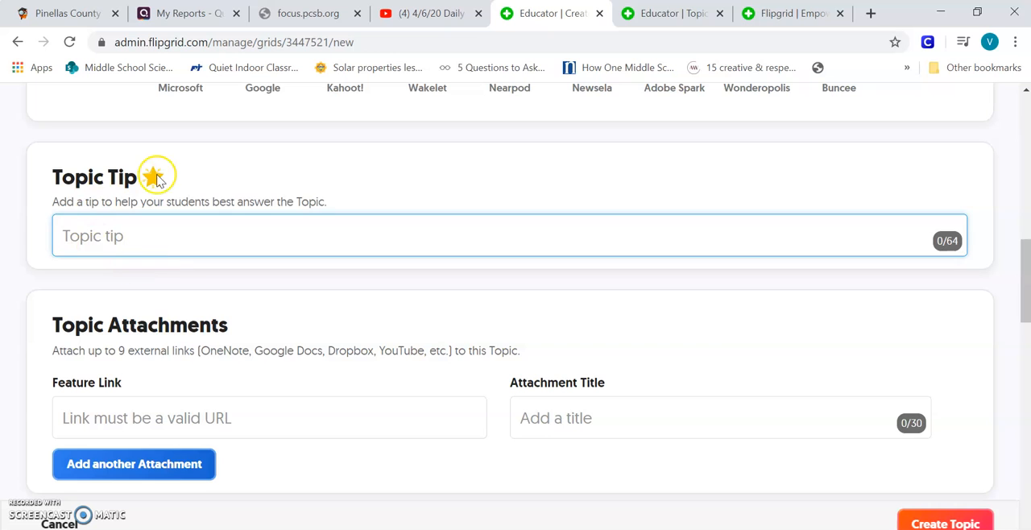
scroll(193, 294, down, 1)
scroll(499, 282, down, 1)
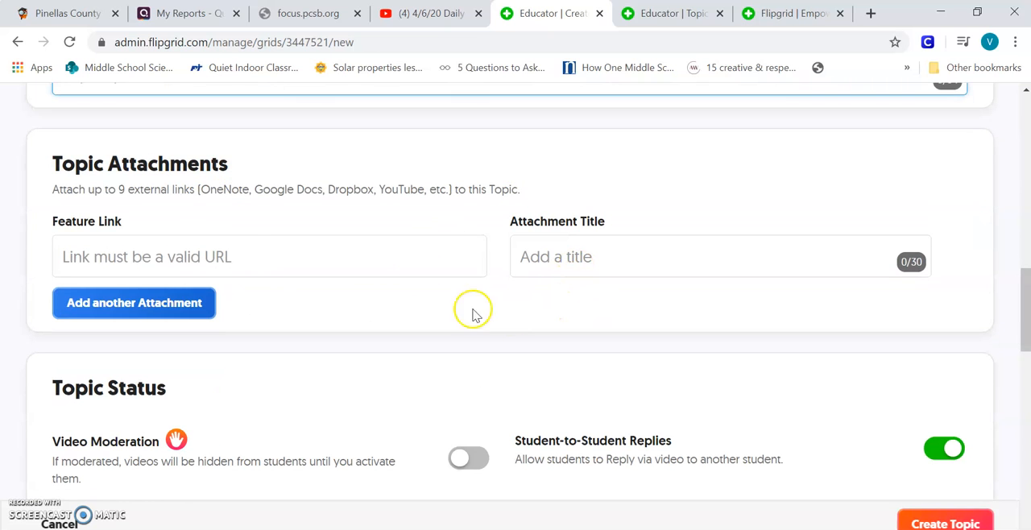
scroll(295, 295, down, 1)
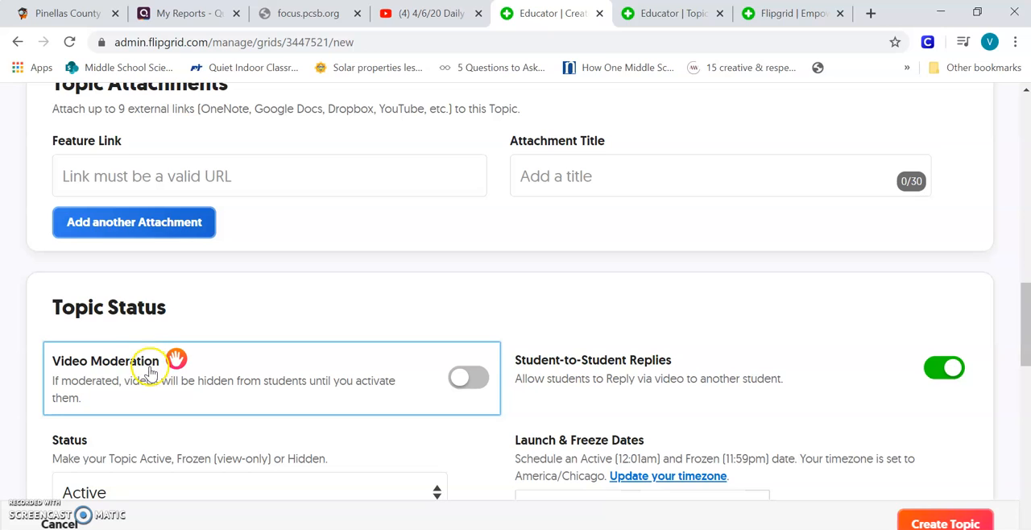
click(465, 383)
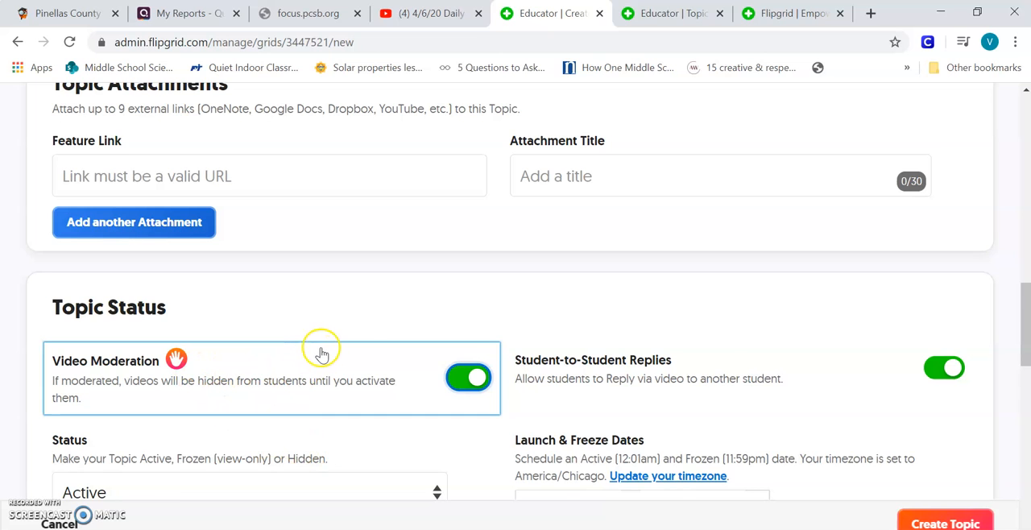
Examine the topic's status, launch and freeze dates, and the Video Features settings.
scroll(338, 348, down, 2)
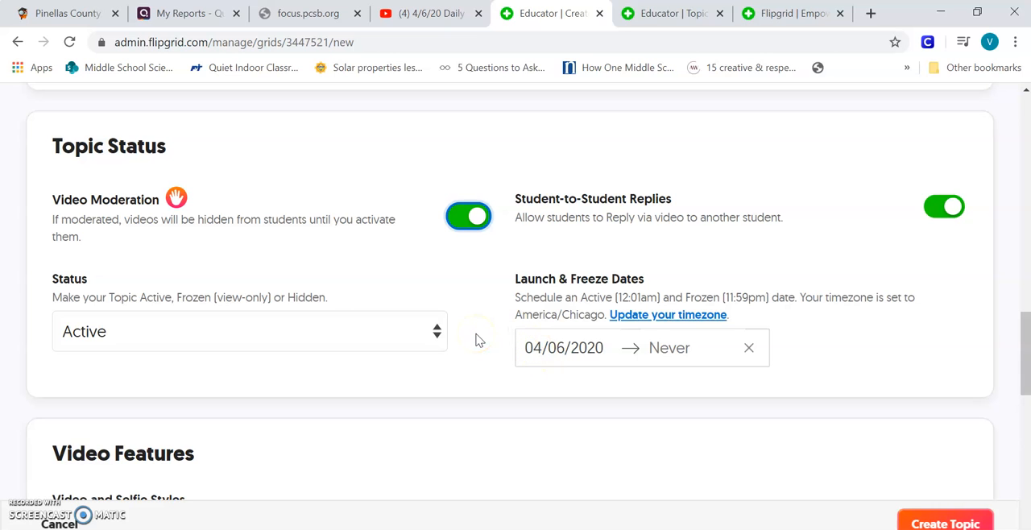
scroll(497, 330, down, 3)
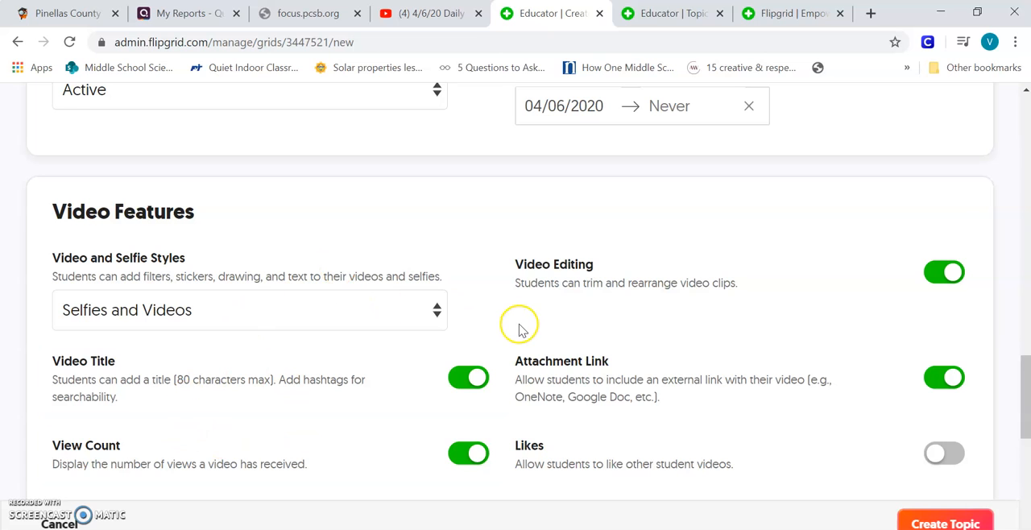
scroll(519, 326, down, 1)
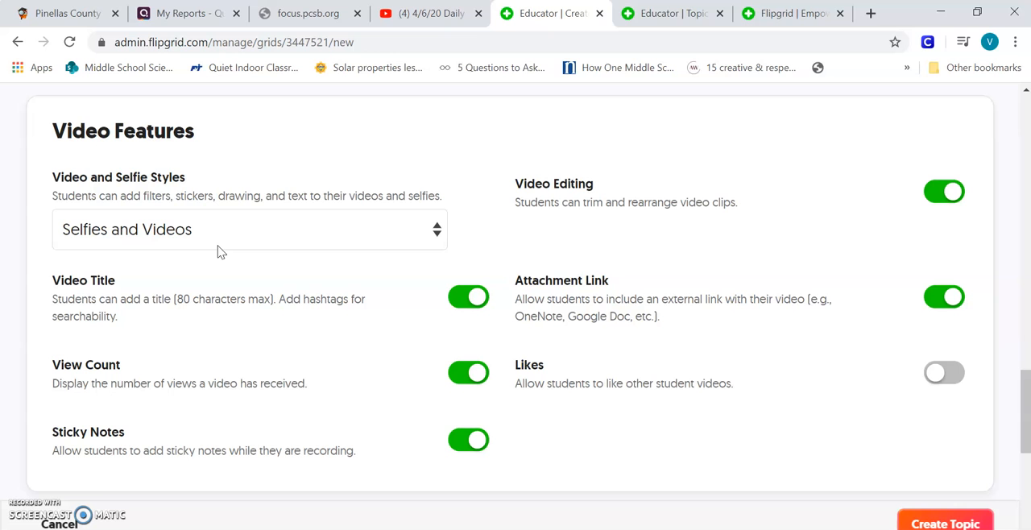
scroll(395, 294, down, 1)
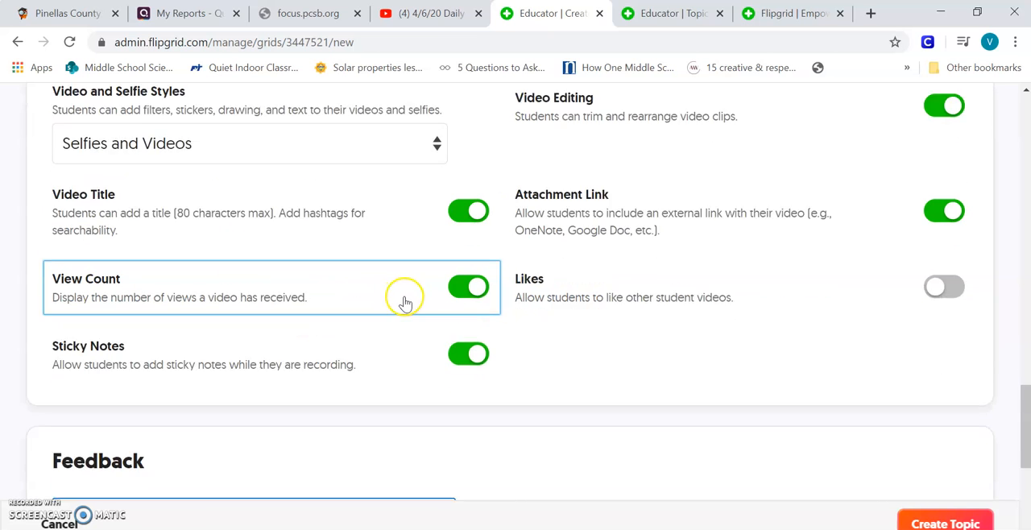
scroll(405, 302, down, 1)
scroll(406, 322, up, 1)
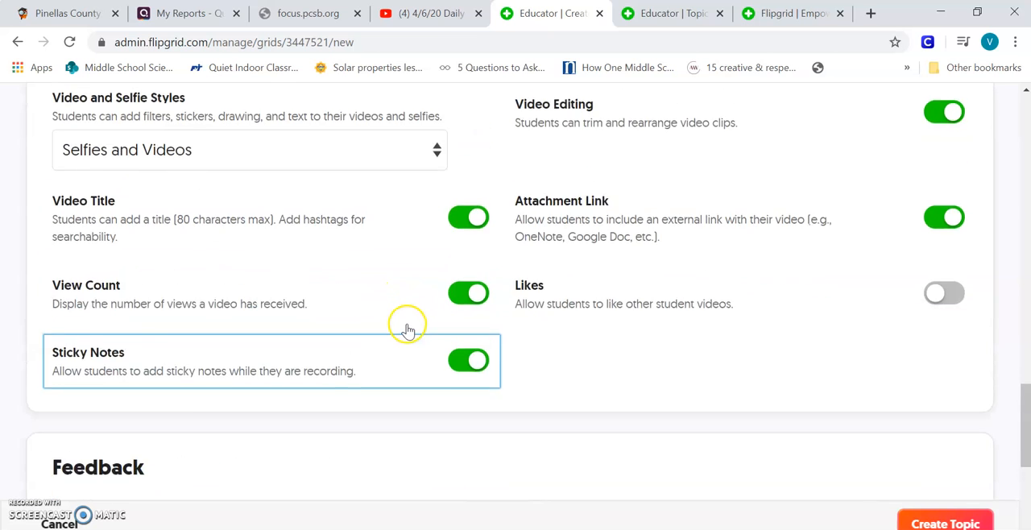
scroll(407, 329, up, 1)
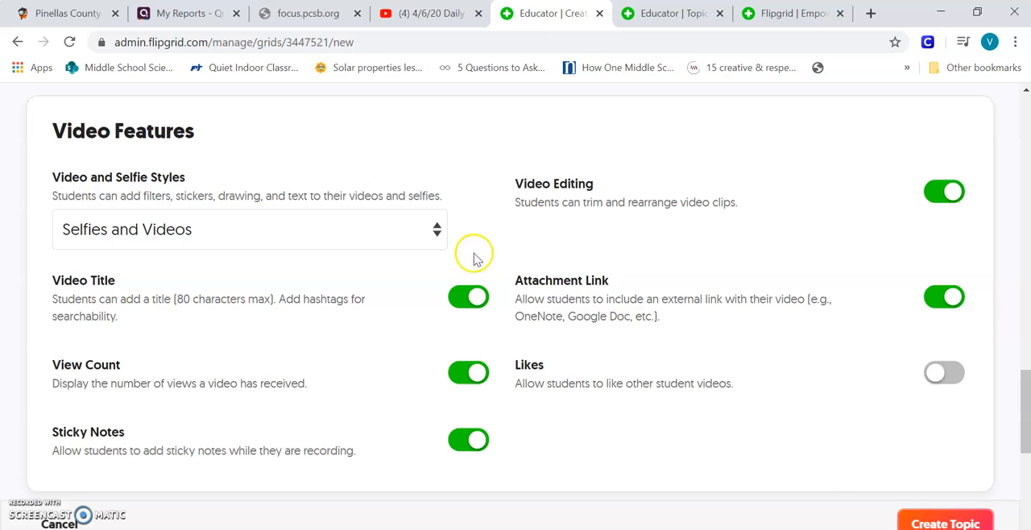
Create the topic, dismiss its share-link dialog and look over the topic details.
click(942, 522)
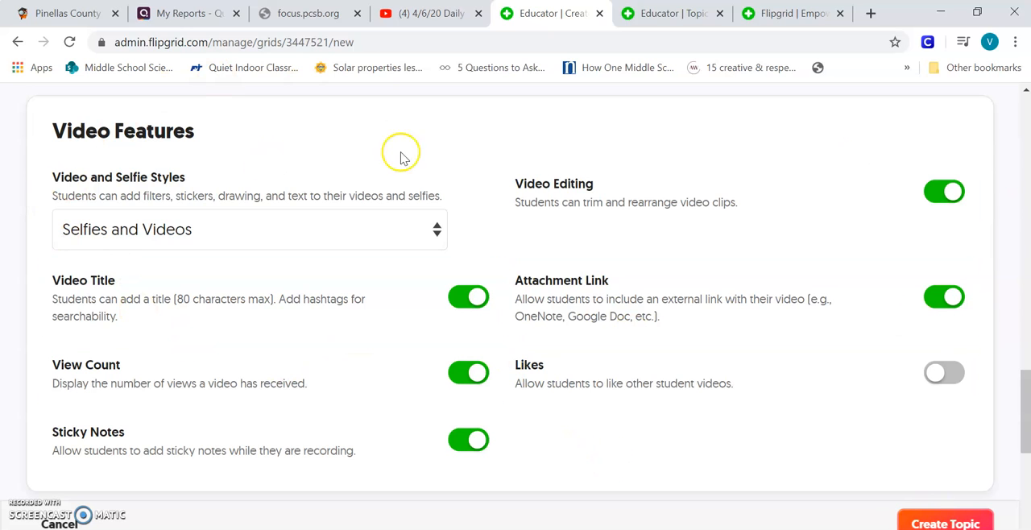
click(943, 524)
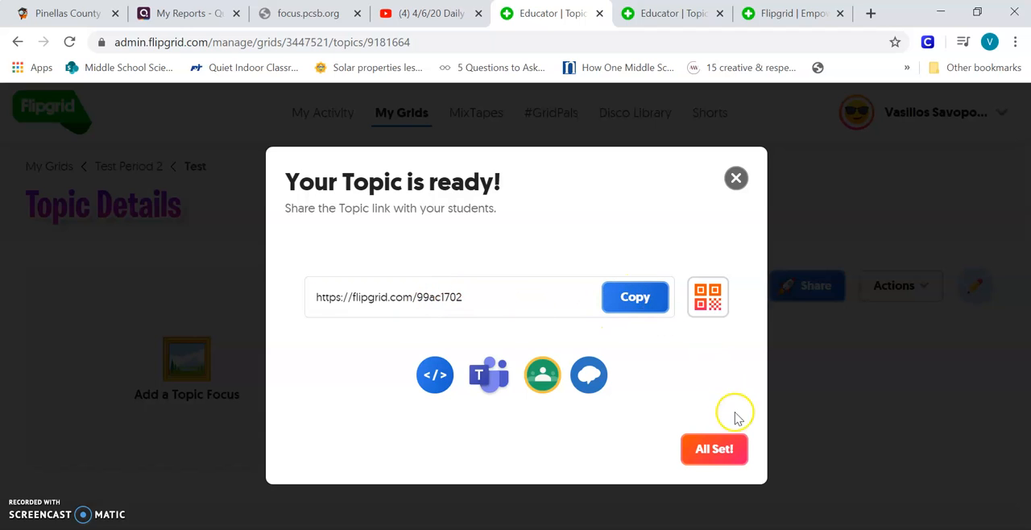
click(736, 179)
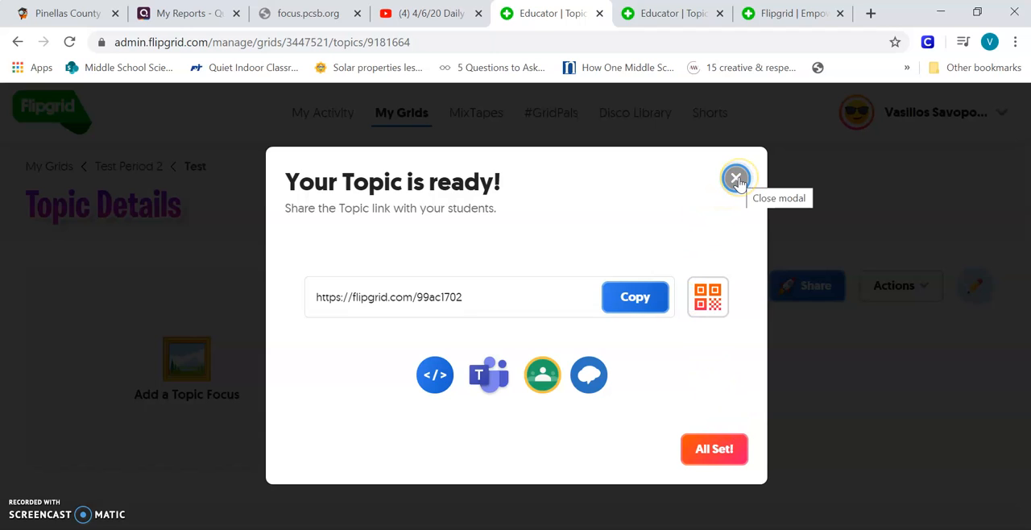
click(723, 445)
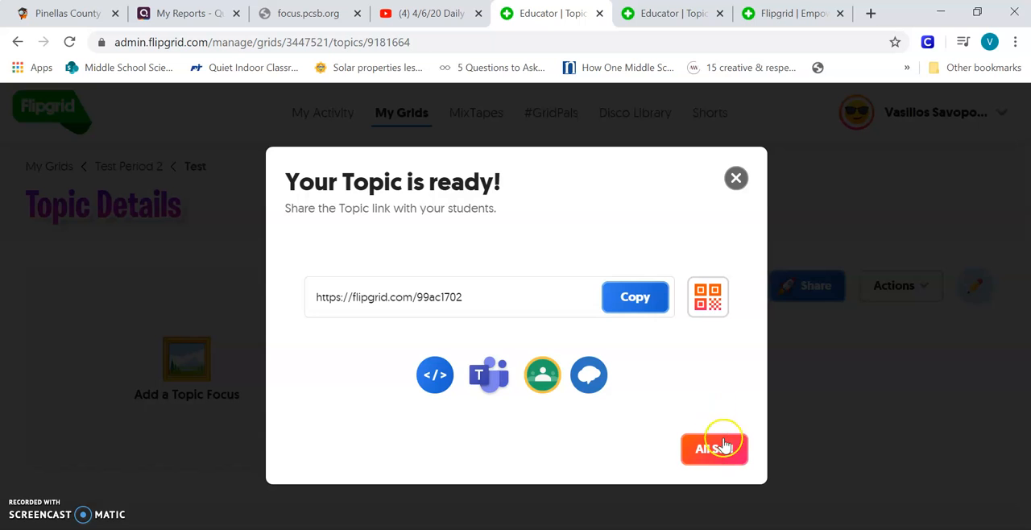
scroll(381, 134, down, 1)
scroll(381, 134, up, 1)
scroll(381, 133, down, 2)
scroll(402, 135, up, 2)
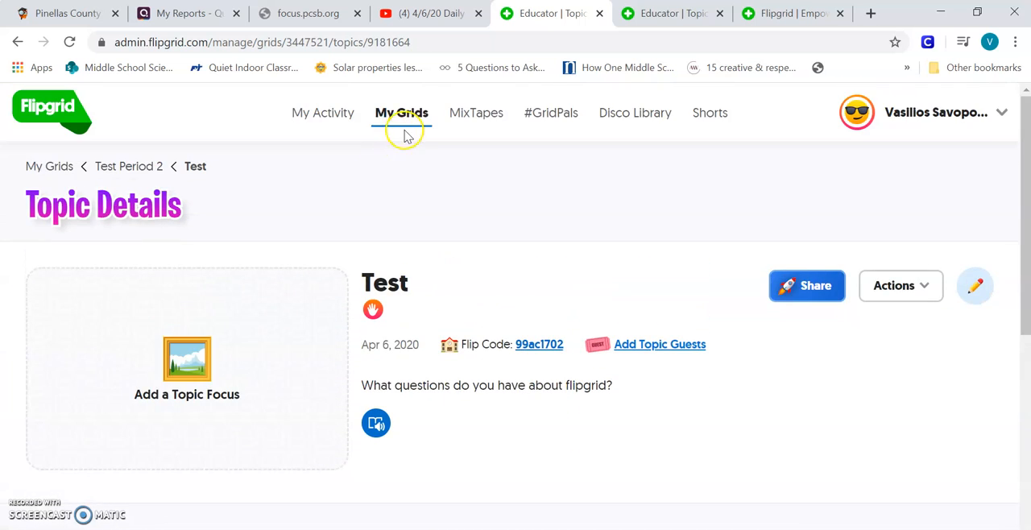
Open the Test Period 2 grid from My Grids and set its "Say Hello on Flipgrid!" topic to Active.
click(406, 126)
scroll(356, 391, down, 3)
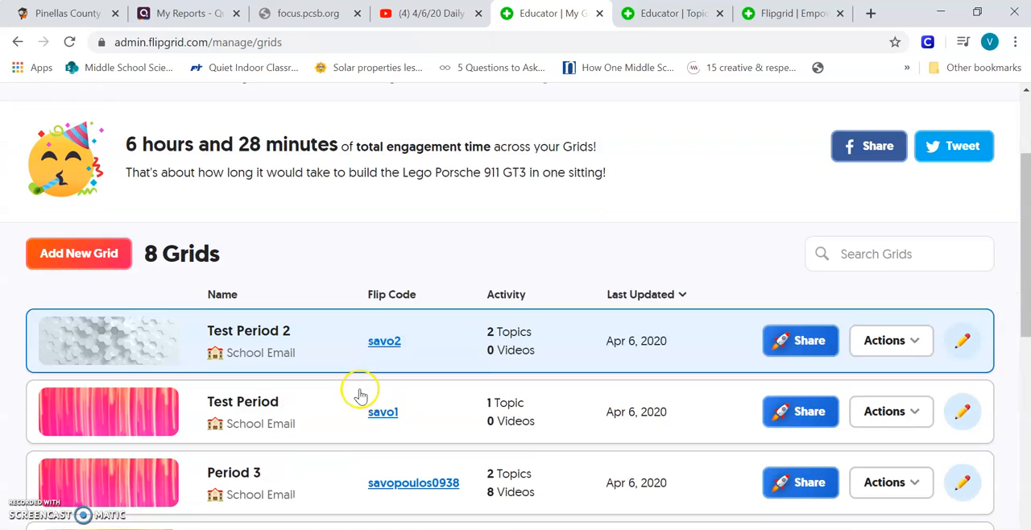
click(240, 322)
scroll(272, 317, down, 4)
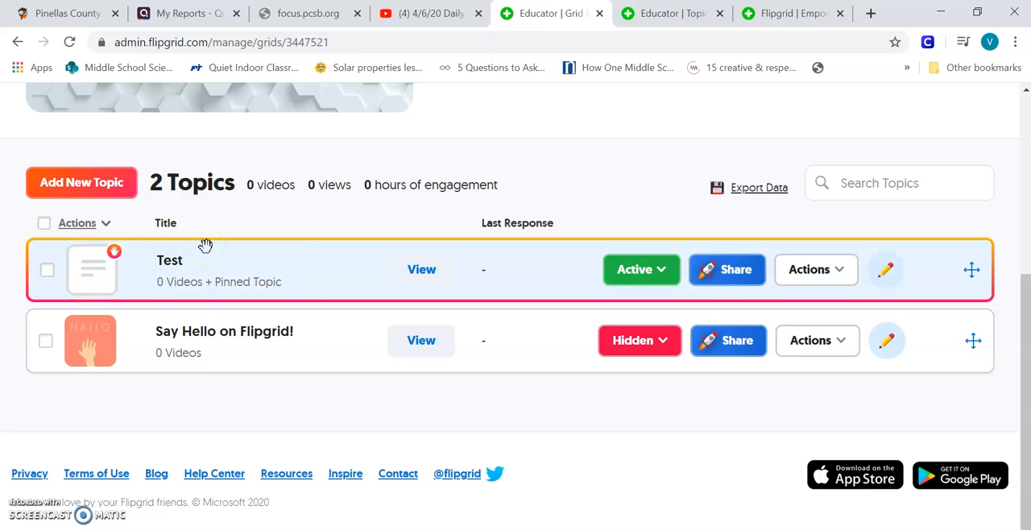
click(665, 342)
click(631, 371)
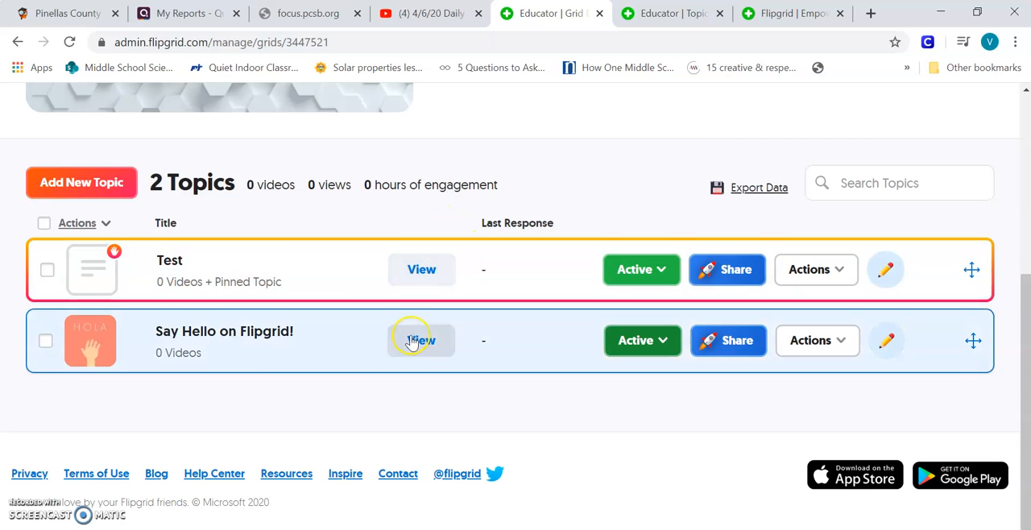
Return to My Grids, open the Period 1 grid and bring up the responses to its "Say Hello on Flipgrid!" topic.
scroll(412, 338, up, 2)
scroll(412, 337, up, 2)
scroll(419, 336, down, 3)
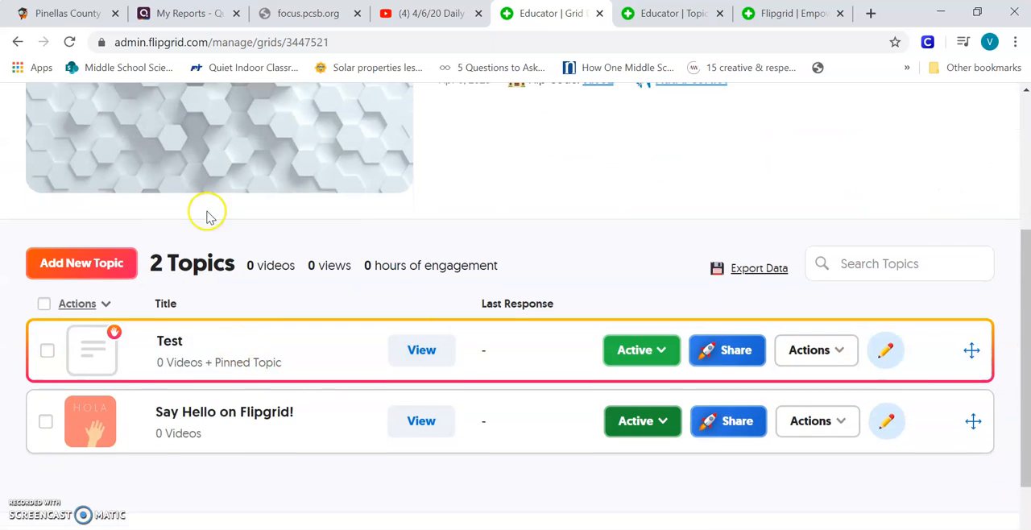
scroll(392, 94, up, 3)
click(409, 115)
scroll(421, 273, down, 4)
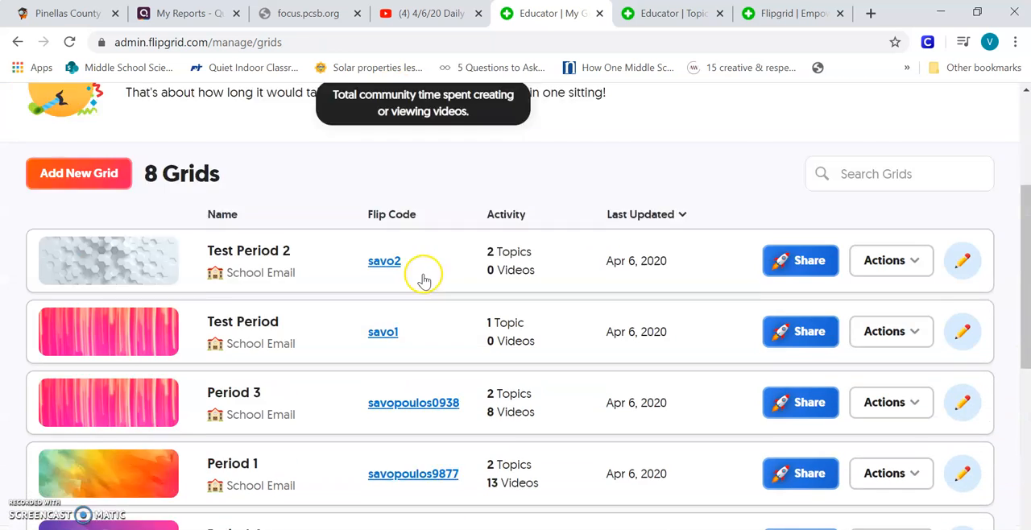
click(273, 377)
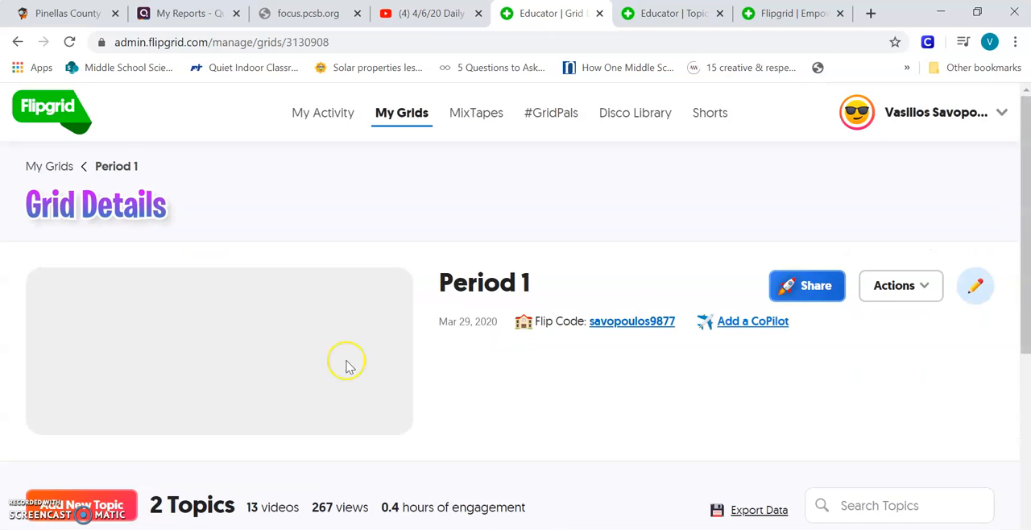
scroll(378, 354, down, 4)
click(422, 340)
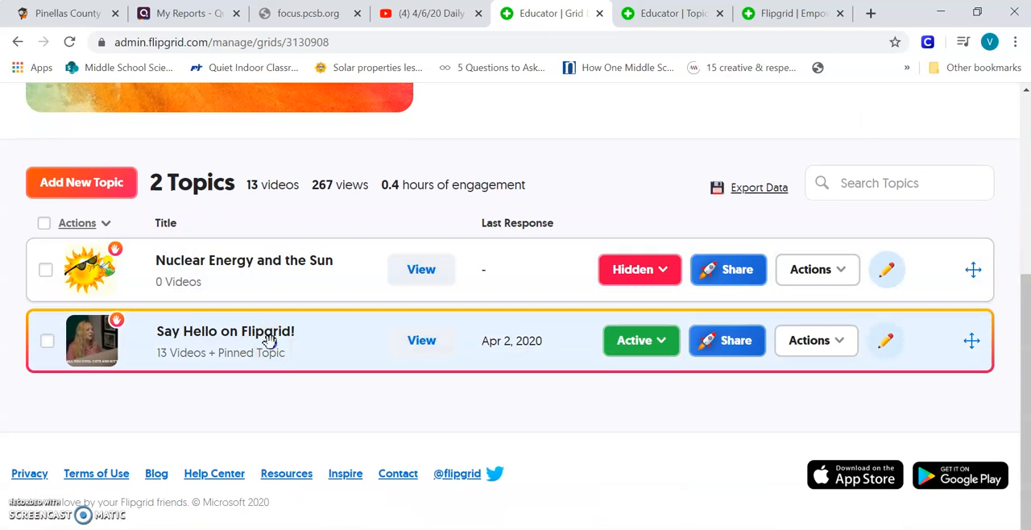
scroll(435, 301, down, 8)
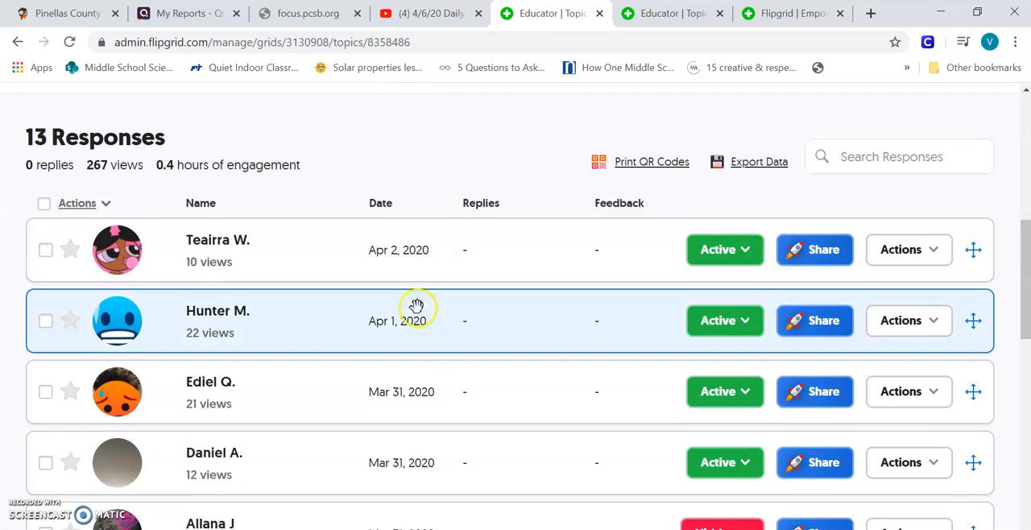
Switch the Mar 31 student response with 3 views to Active, and set it back to Hidden.
scroll(428, 284, down, 1)
click(734, 384)
click(712, 400)
click(754, 386)
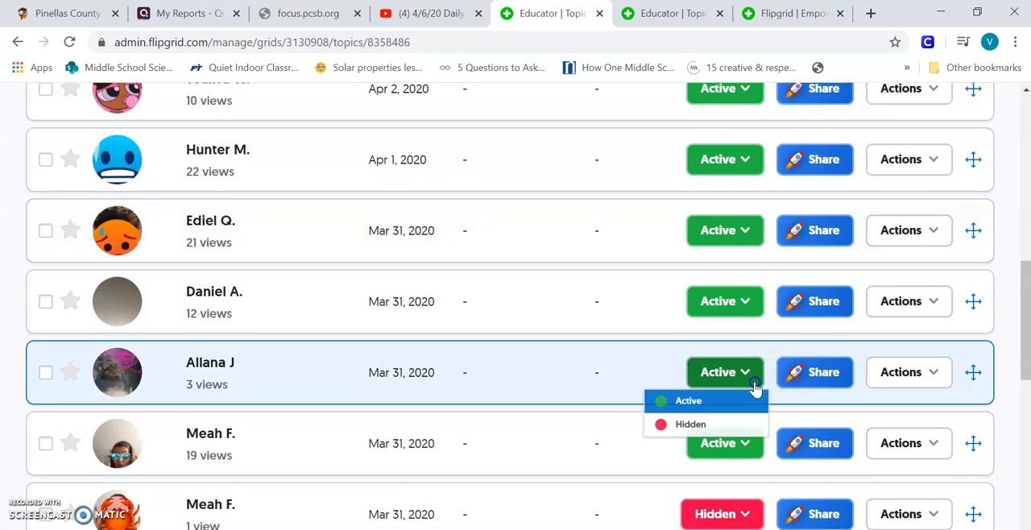
click(724, 425)
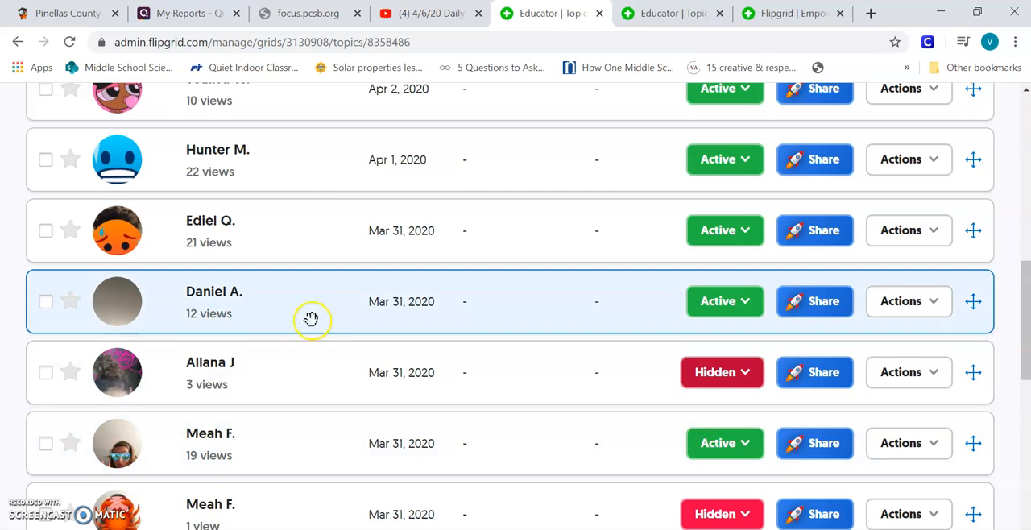
Look through the topic's student responses, checking which are Active or Hidden, and return to the topic details.
scroll(258, 266, up, 3)
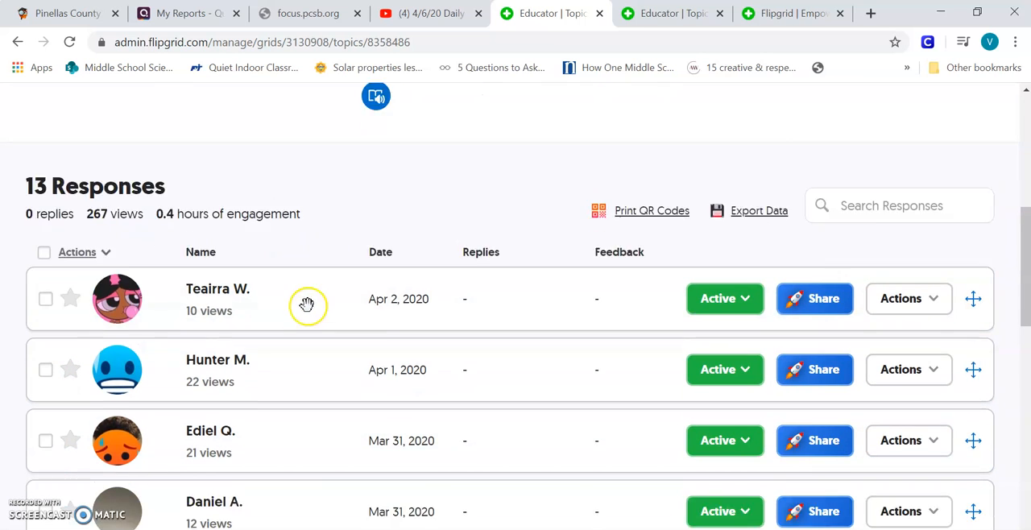
scroll(307, 304, down, 1)
scroll(341, 248, up, 4)
scroll(338, 263, down, 5)
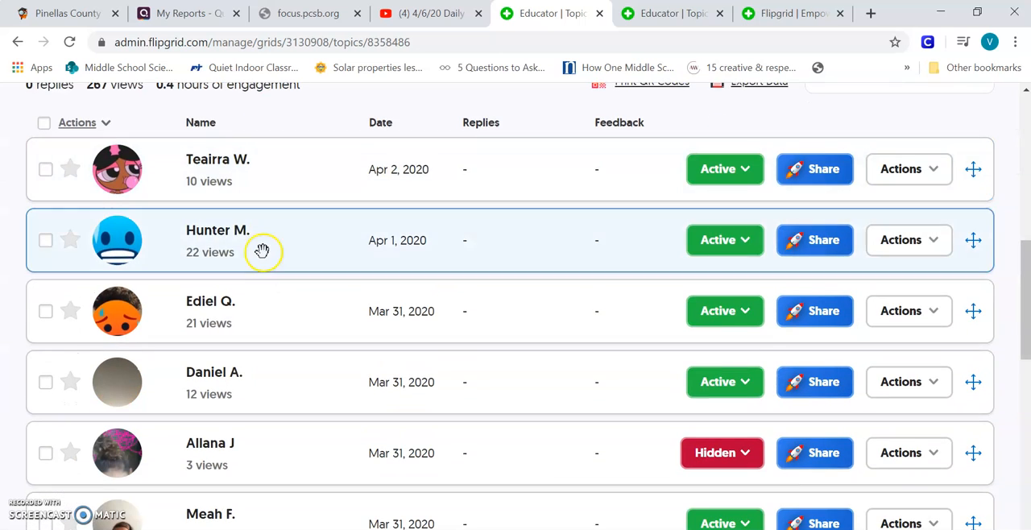
scroll(247, 427, down, 3)
scroll(274, 308, down, 2)
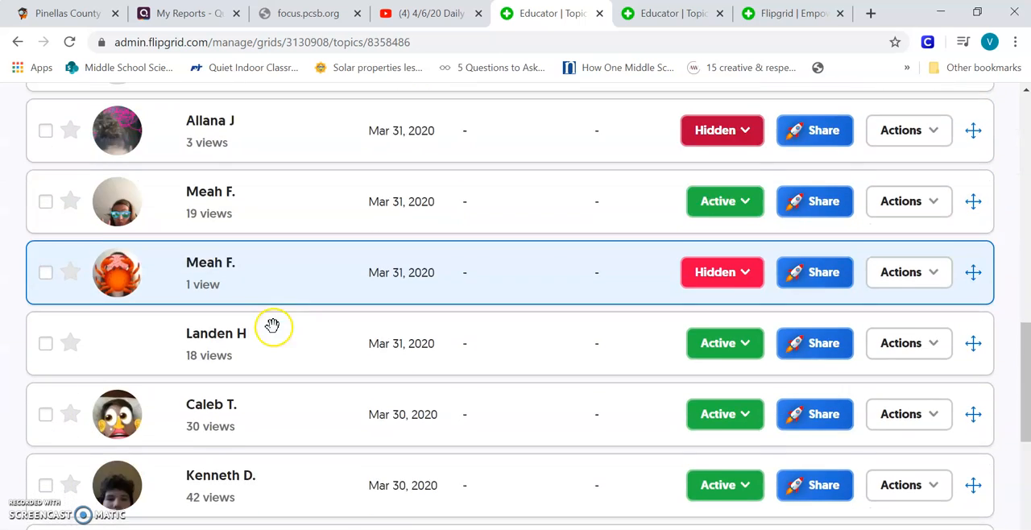
scroll(272, 325, down, 1)
scroll(260, 322, up, 8)
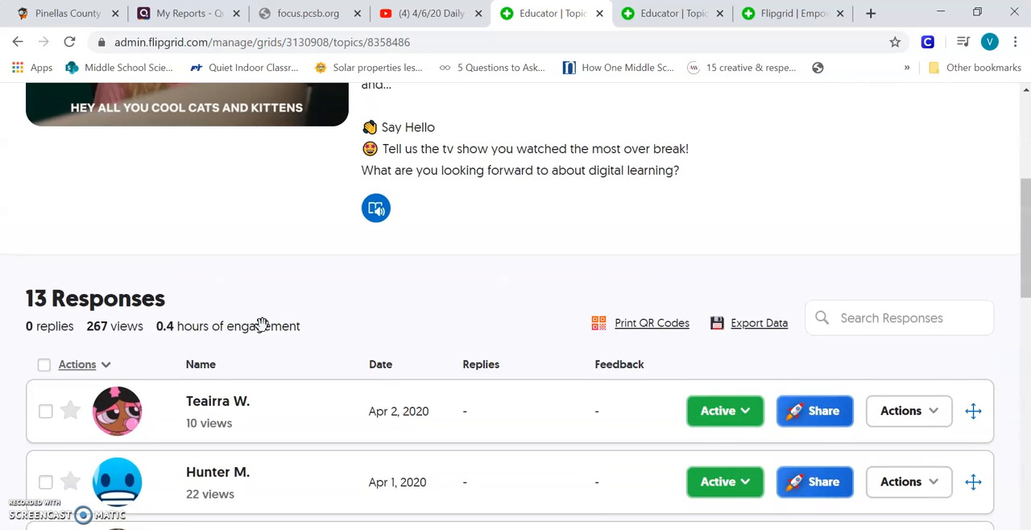
scroll(261, 324, up, 4)
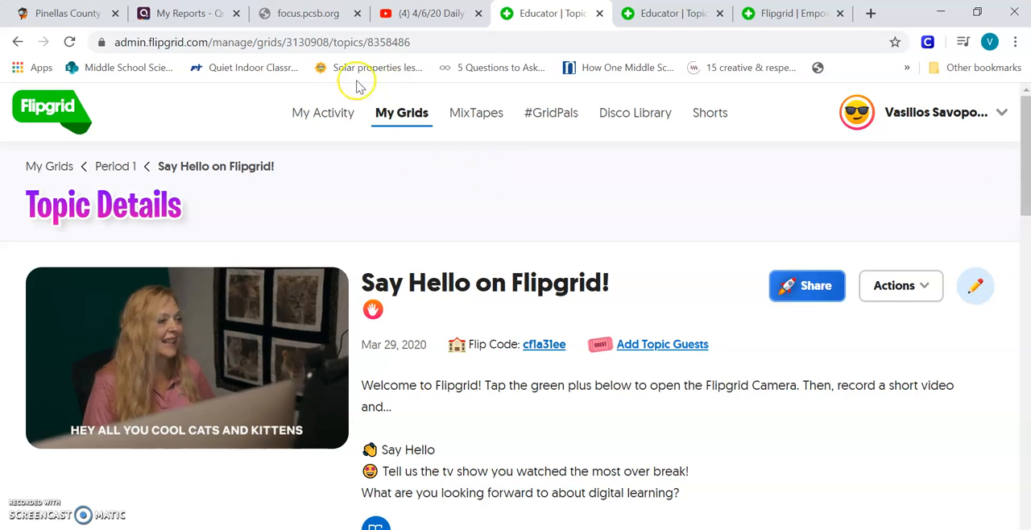
Open My Activity, find Recent Videos, preview the first student's video and close it.
click(315, 118)
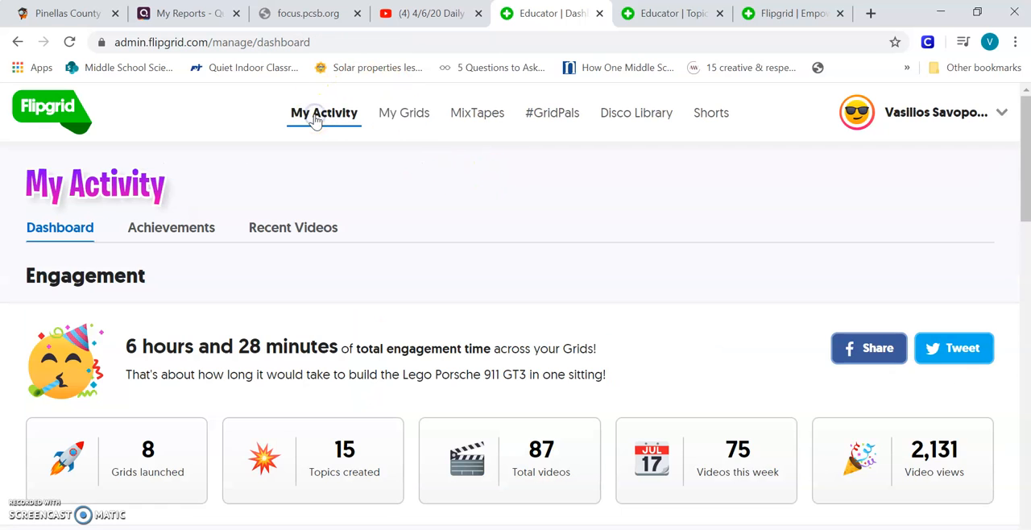
scroll(443, 217, down, 1)
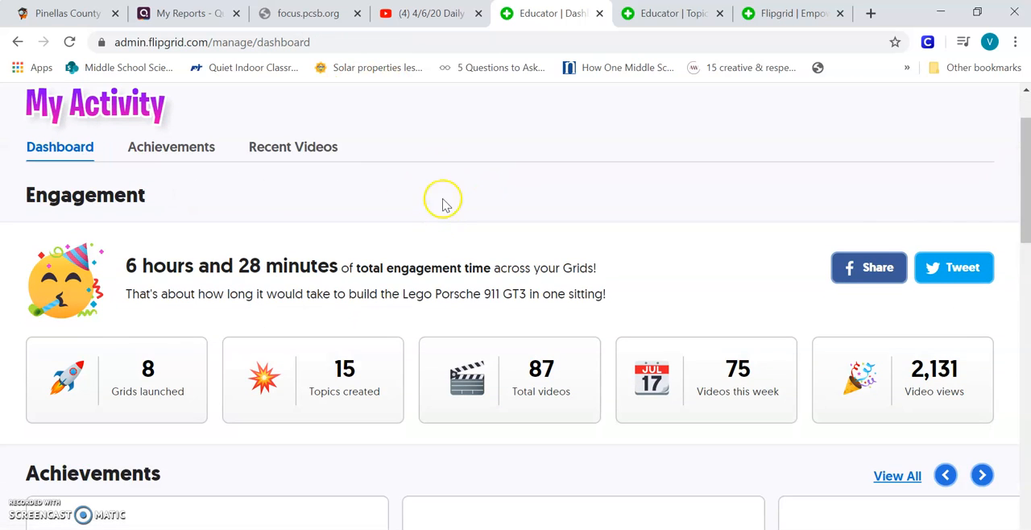
scroll(573, 265, down, 7)
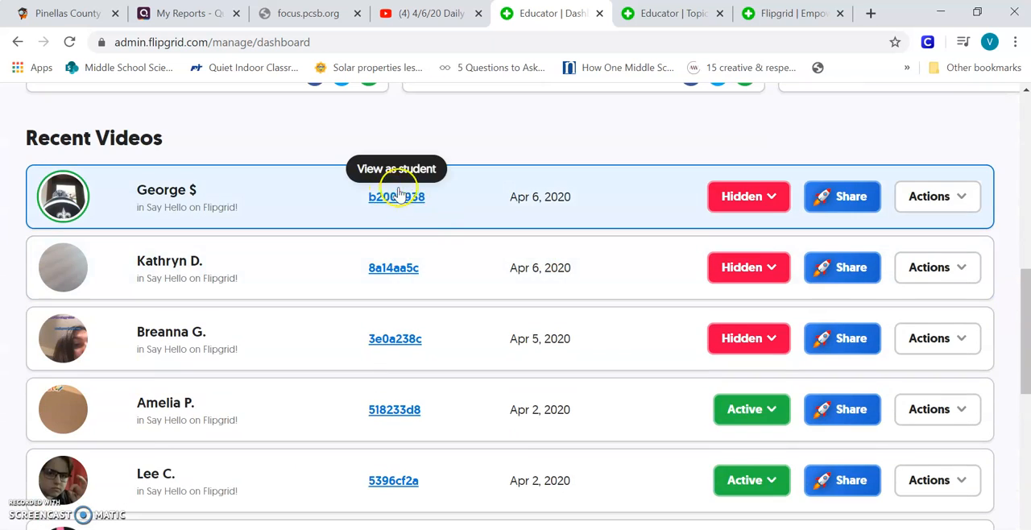
scroll(447, 218, down, 1)
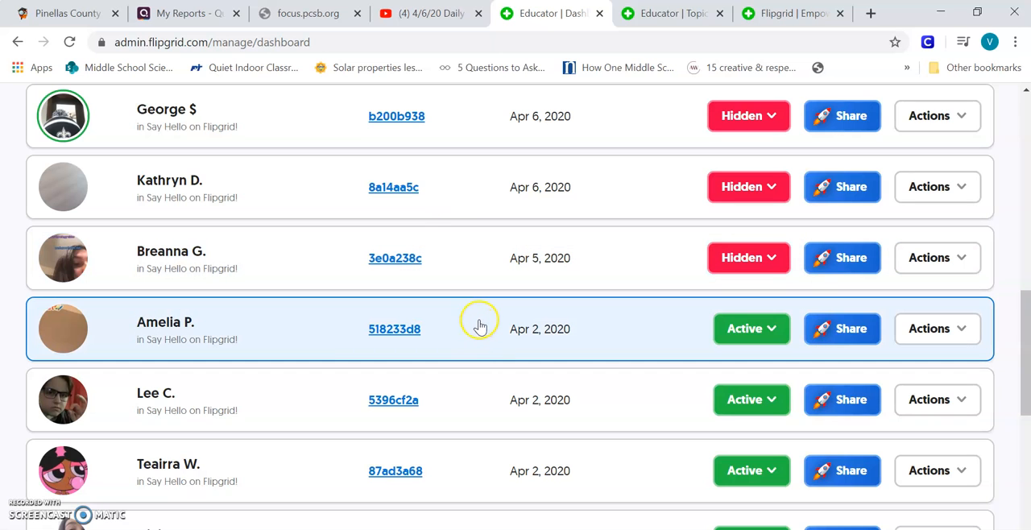
click(260, 116)
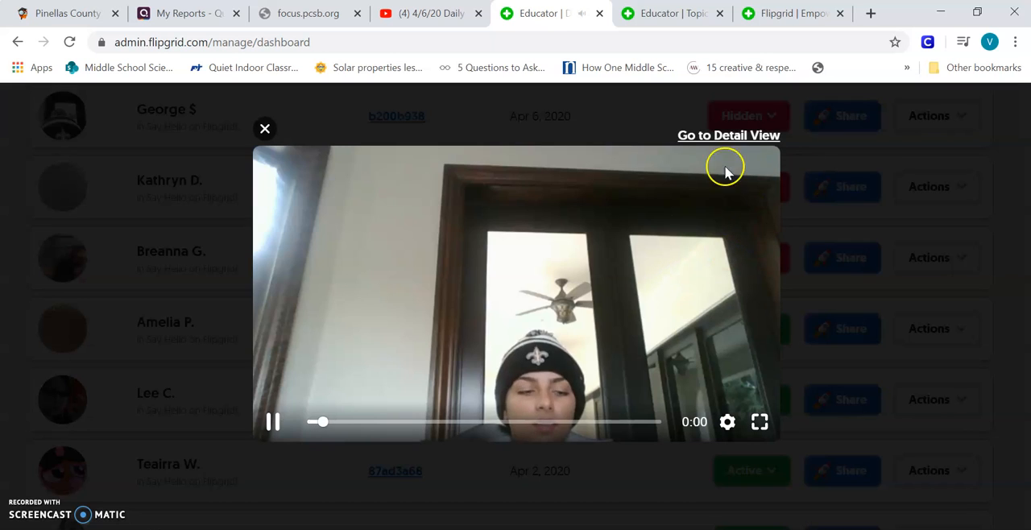
click(264, 131)
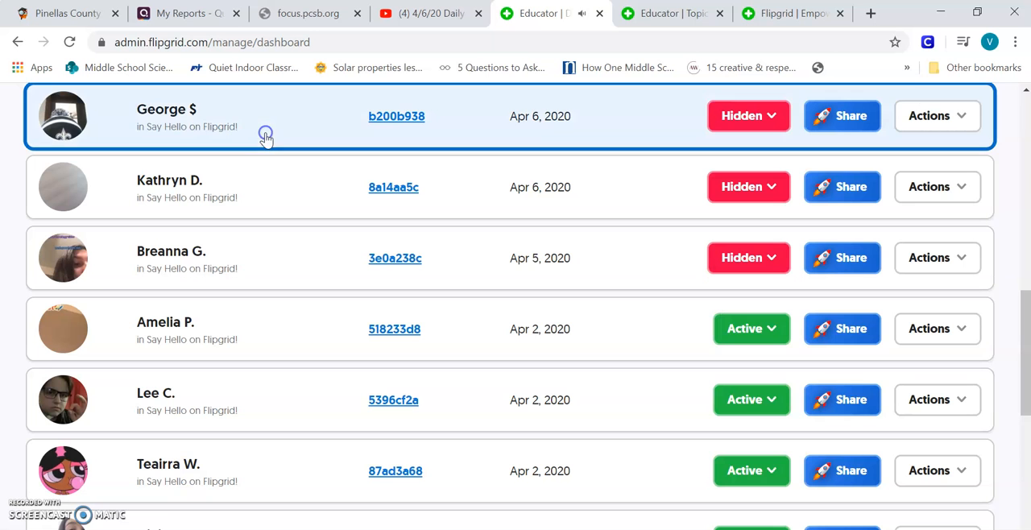
Preview the second student's video in Recent Videos, close it and set that video to Active.
click(193, 191)
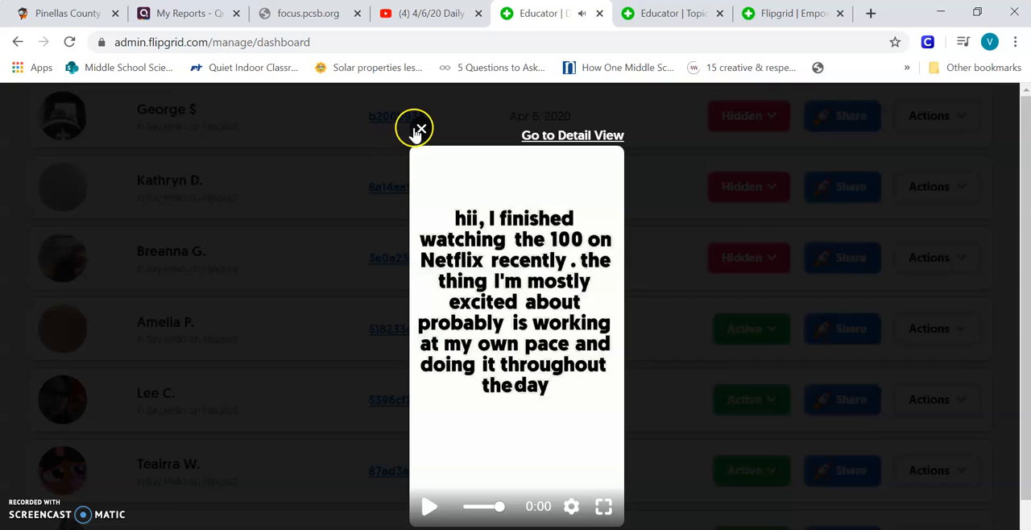
click(420, 129)
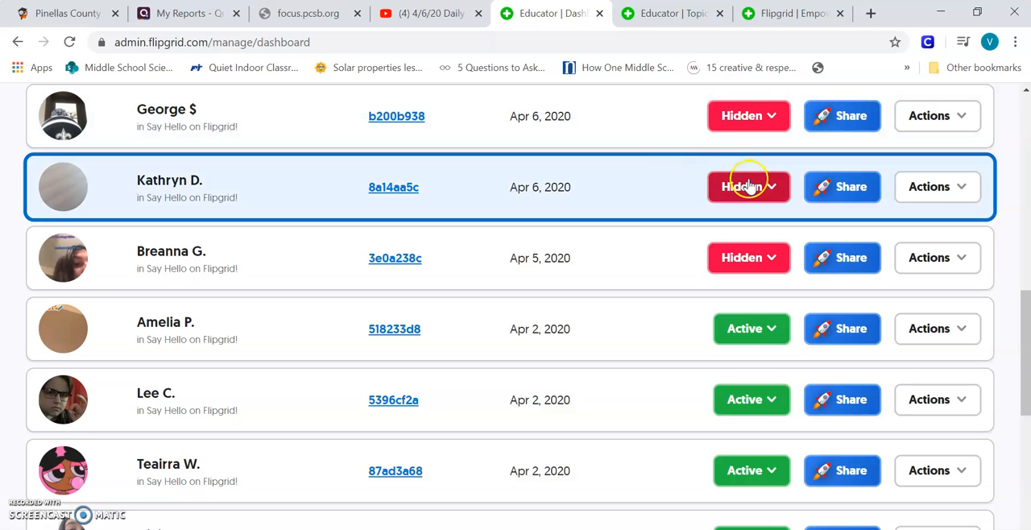
click(745, 187)
click(734, 219)
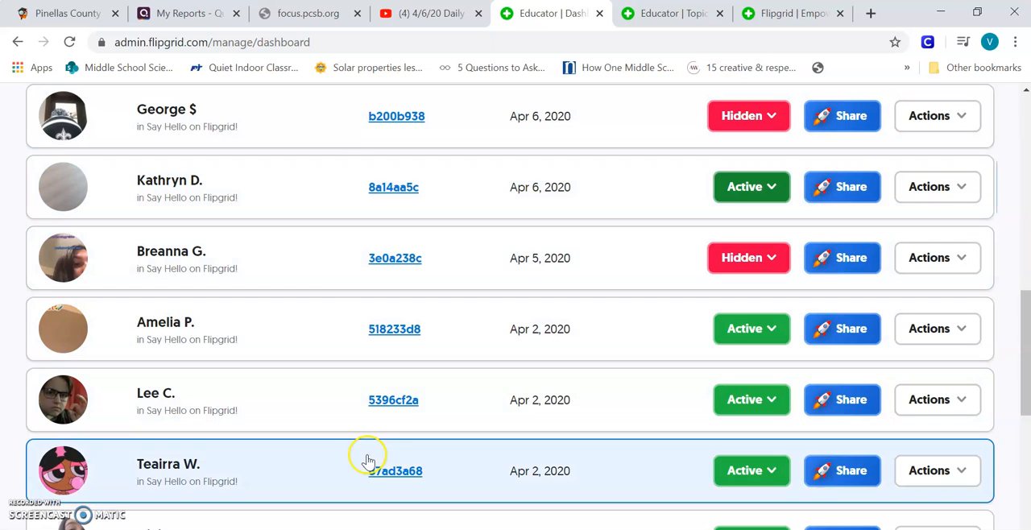
Look through the remaining Recent Videos on the My Activity dashboard and return to its engagement summary.
scroll(384, 315, down, 2)
scroll(386, 327, down, 2)
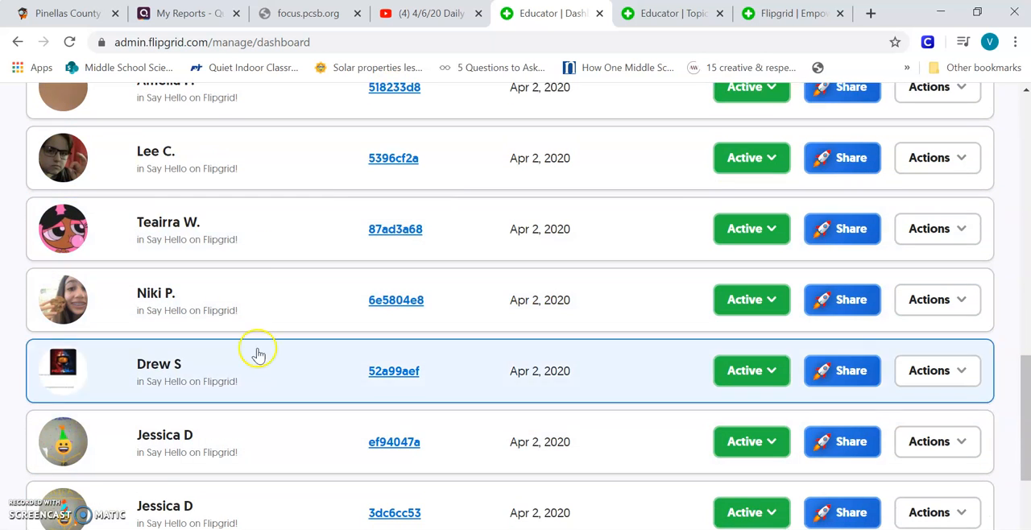
scroll(298, 386, down, 1)
scroll(329, 407, down, 1)
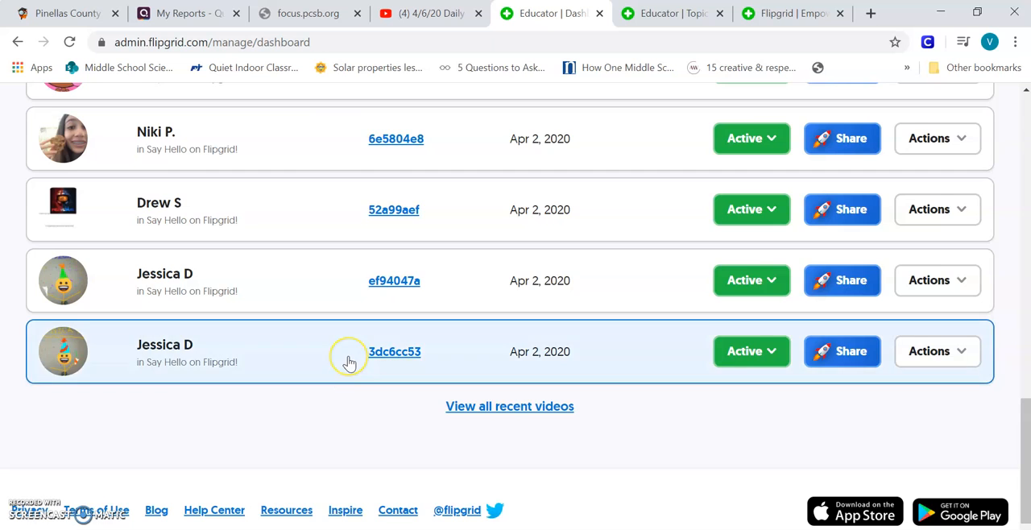
scroll(347, 364, up, 6)
scroll(344, 355, up, 3)
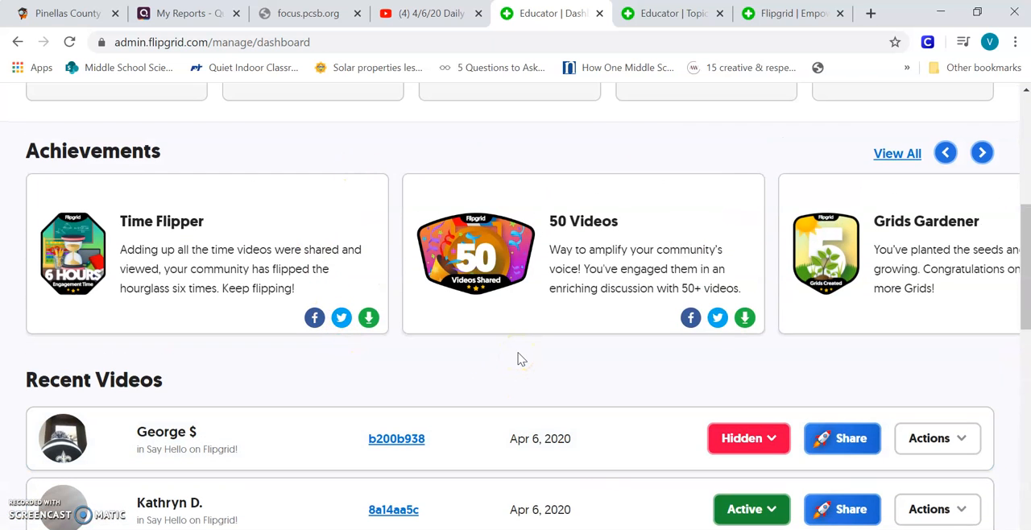
scroll(505, 368, up, 5)
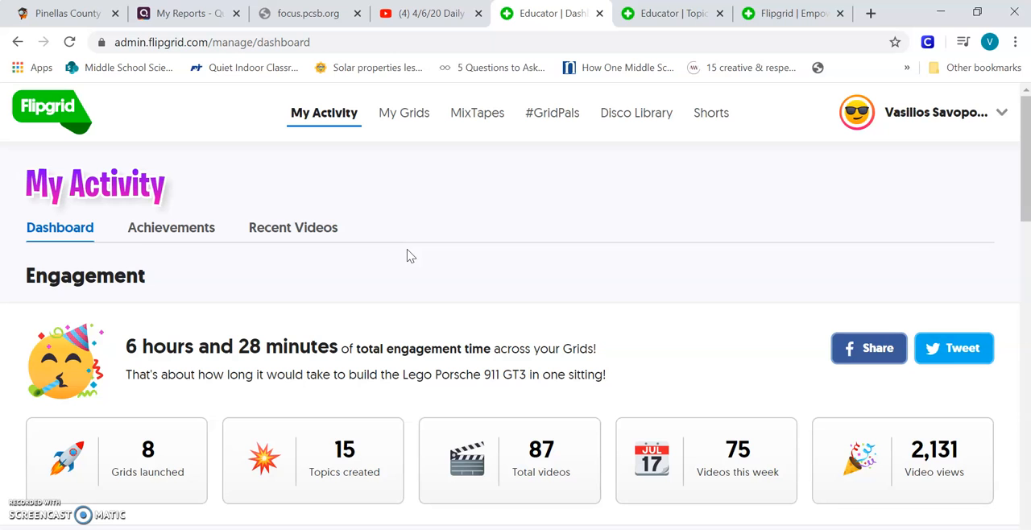
Check the Teams channel, return to Flipgrid in the browser and find the Period 7 grid's Flip Code in My Grids.
key(alt+Tab)
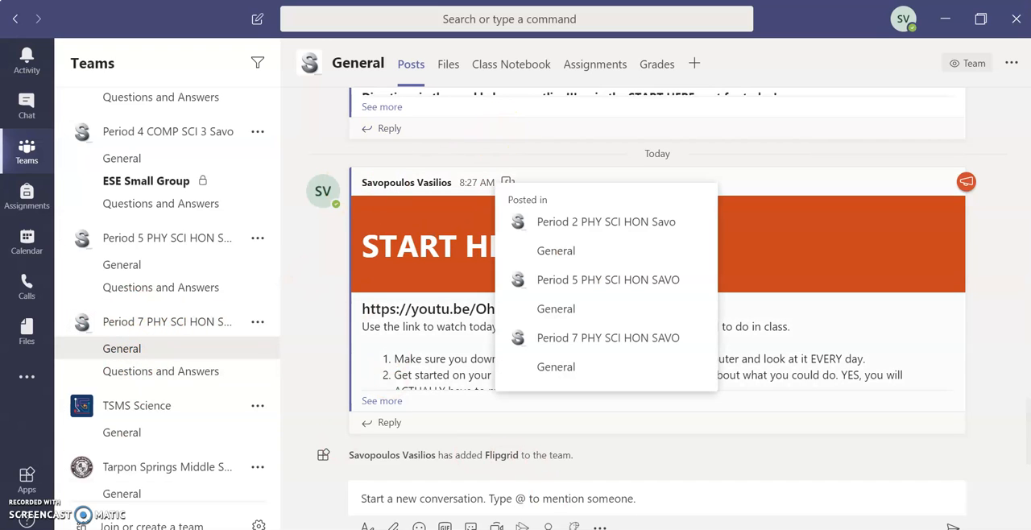
click(590, 529)
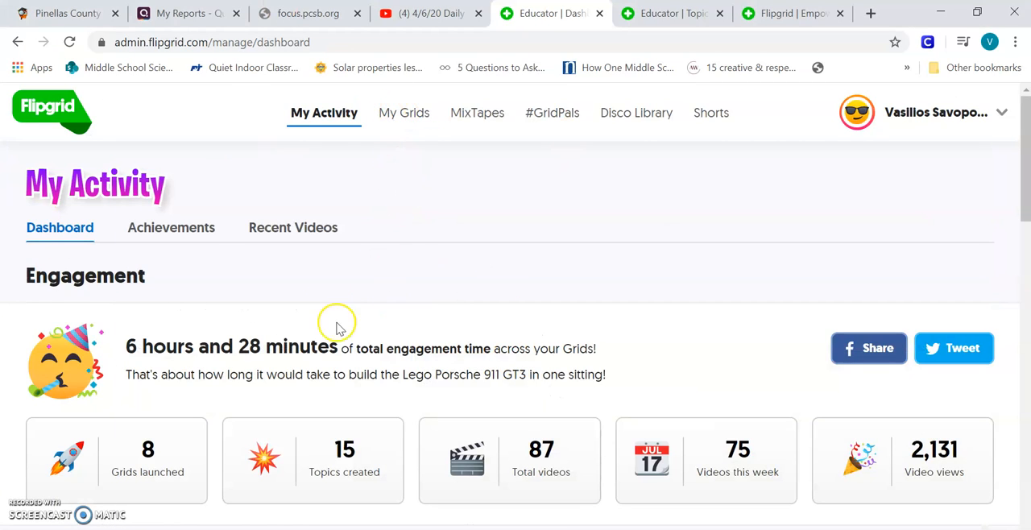
click(406, 113)
scroll(461, 274, down, 3)
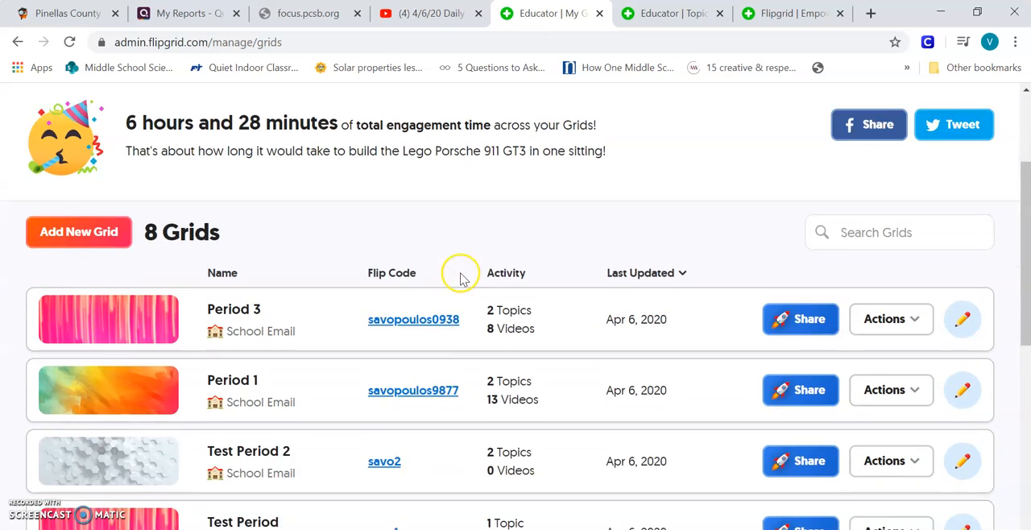
scroll(461, 278, down, 3)
scroll(456, 290, up, 1)
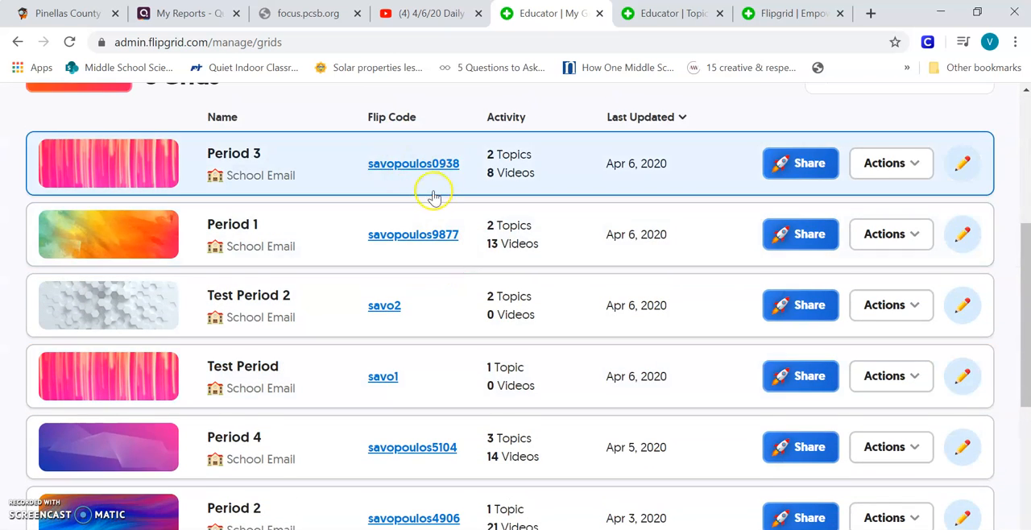
scroll(433, 197, down, 4)
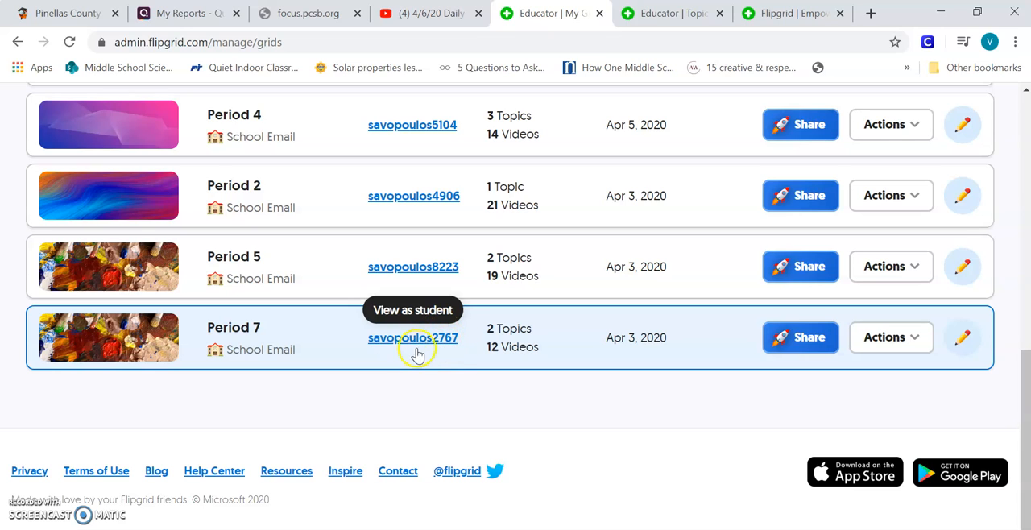
Switch to Teams and add a Flipgrid tab to the Period 7 General channel using that grid's Flip Code, without posting about it.
click(668, 529)
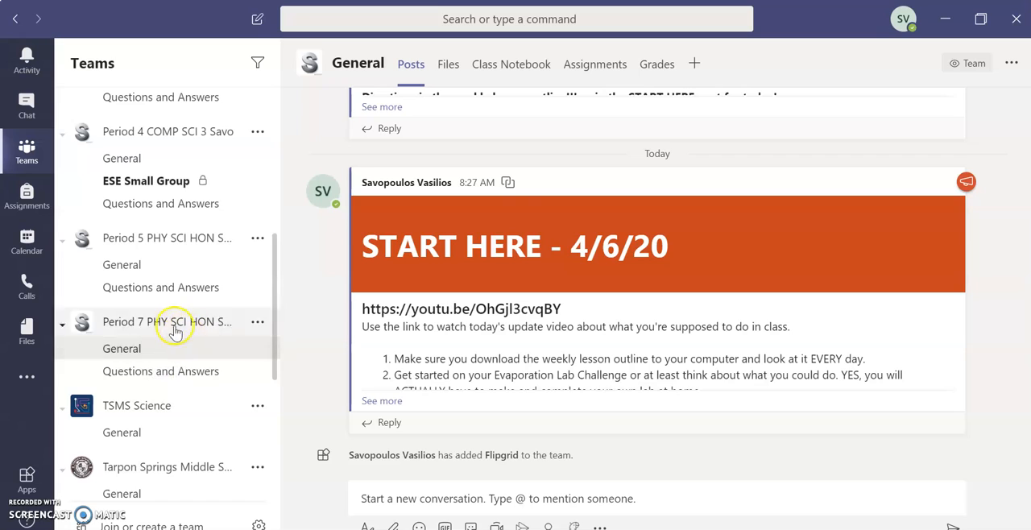
click(695, 64)
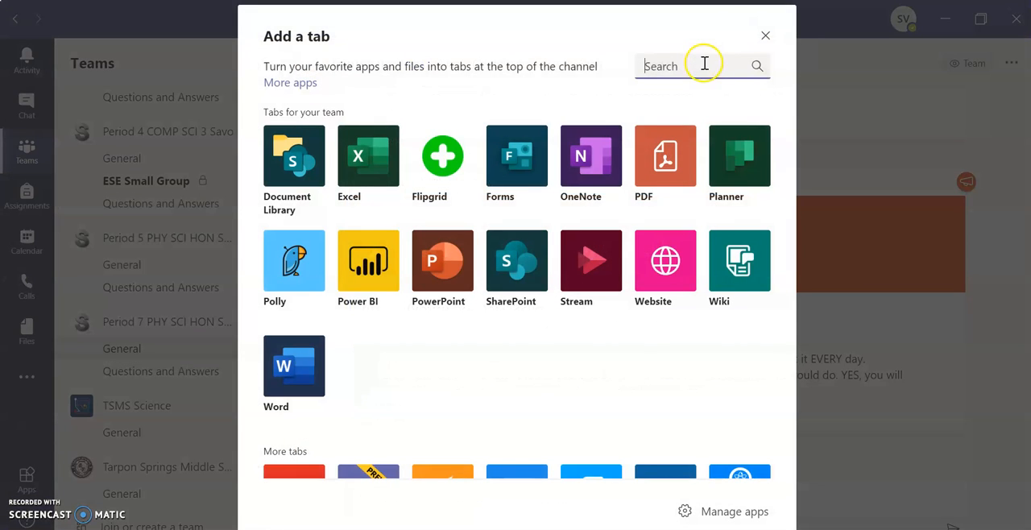
click(442, 170)
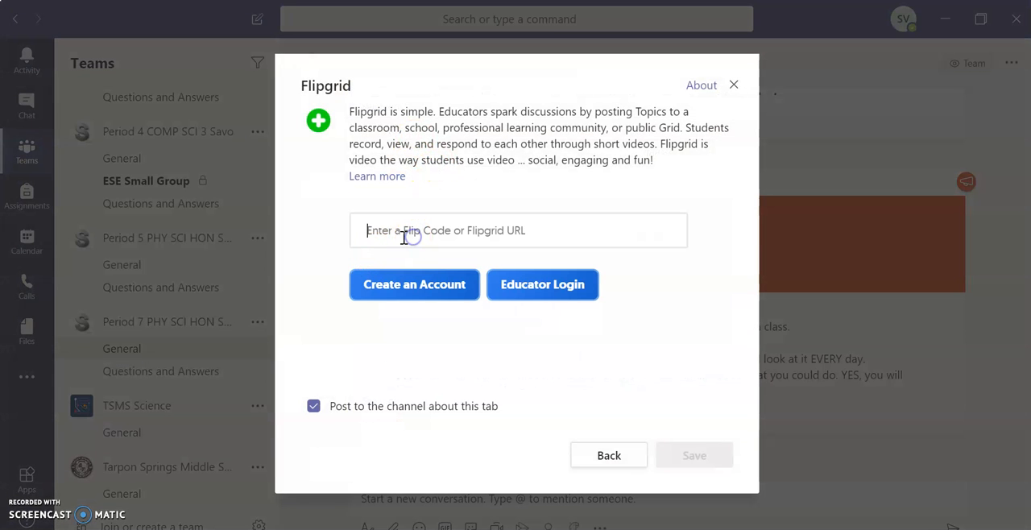
click(404, 238)
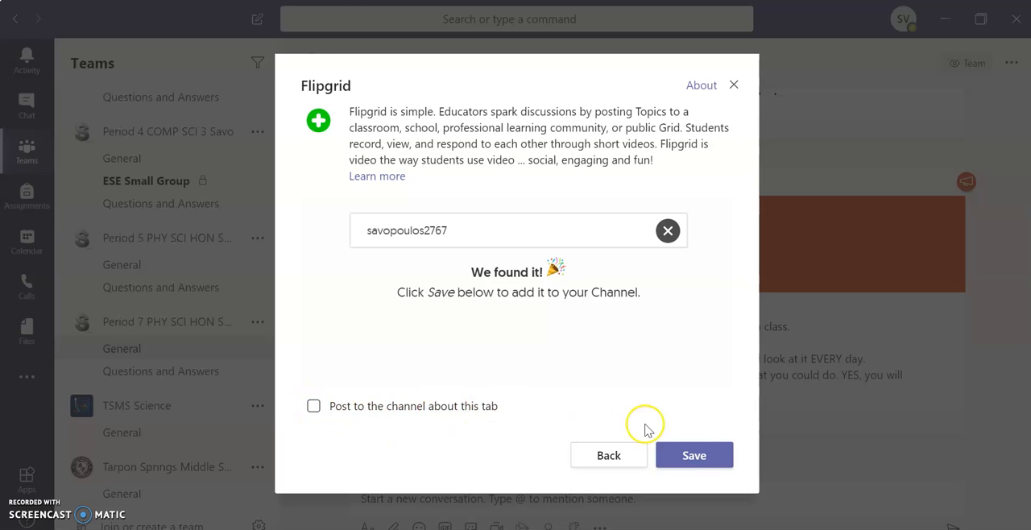
click(700, 451)
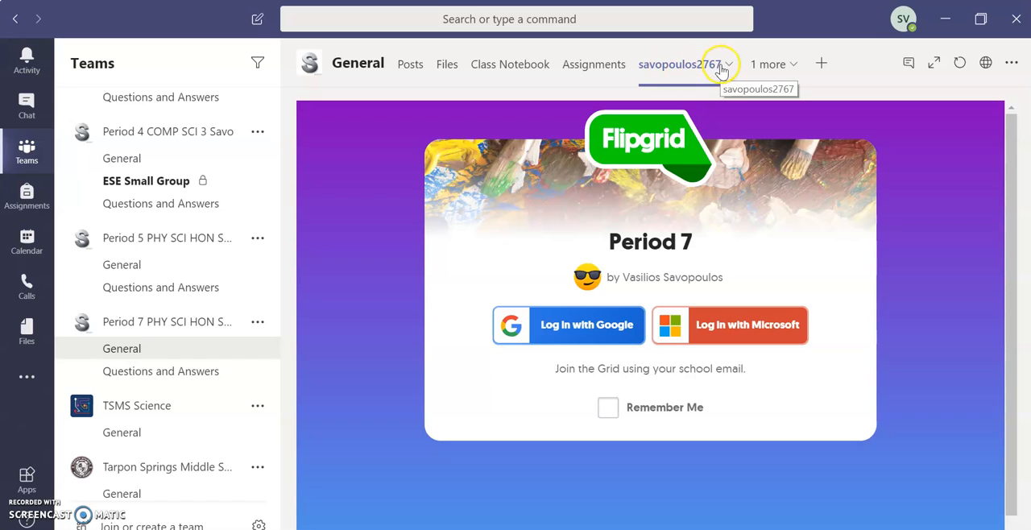
Rename the new Flipgrid tab in the General channel as FLIPGRID.
click(727, 65)
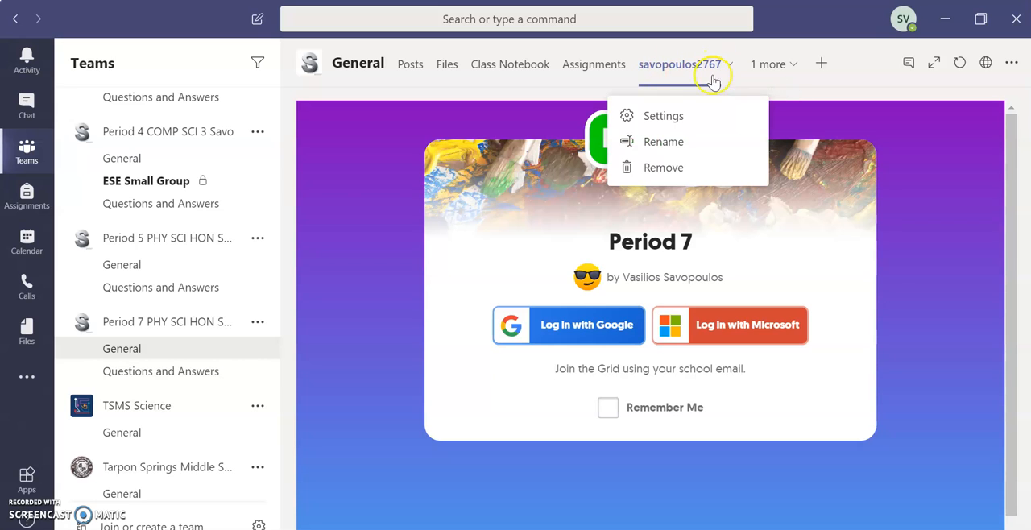
click(661, 145)
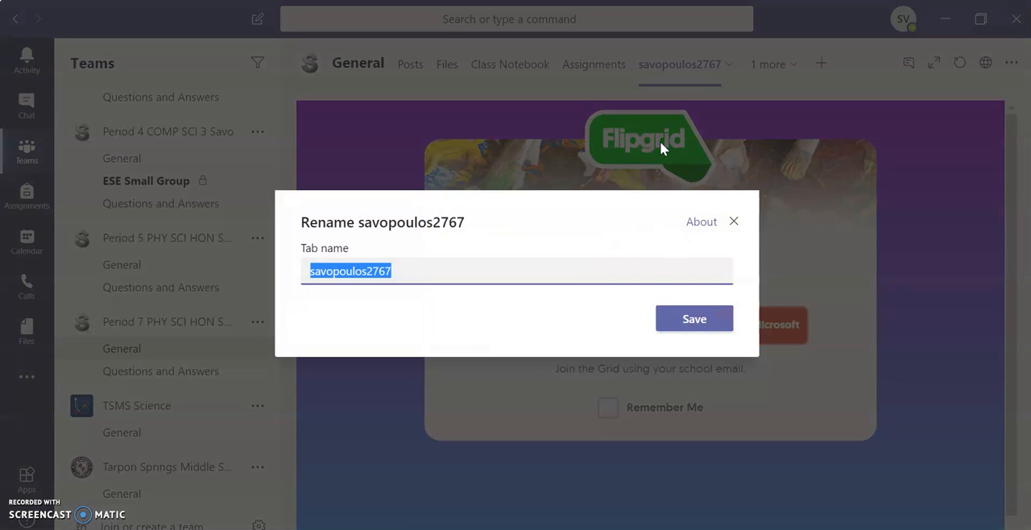
text(Fl)
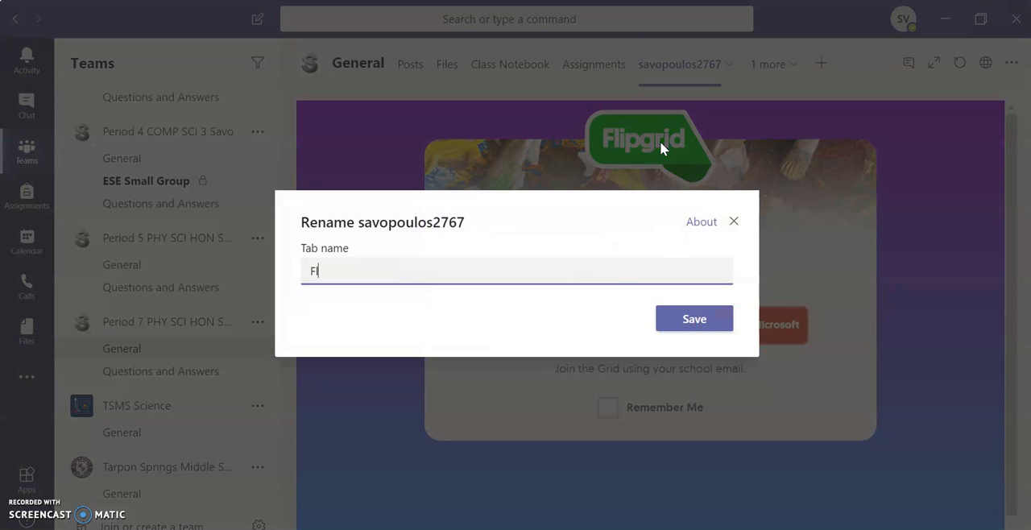
text(ip)
key(BackSpace)
key(BackSpace)
key(BackSpace)
text(LIPGRID)
click(708, 322)
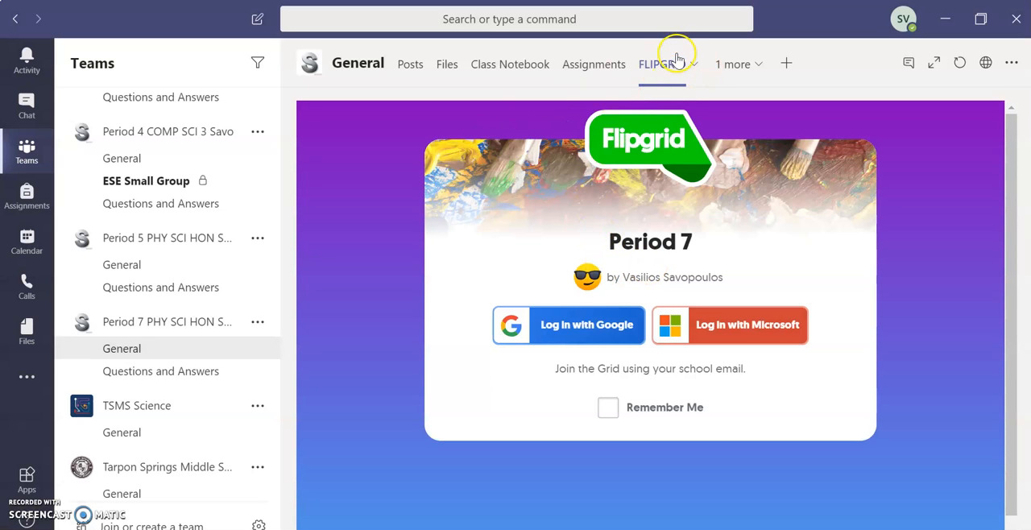
Bring up the Microsoft login for the Period 7 grid and close the account picker without choosing an account.
click(755, 340)
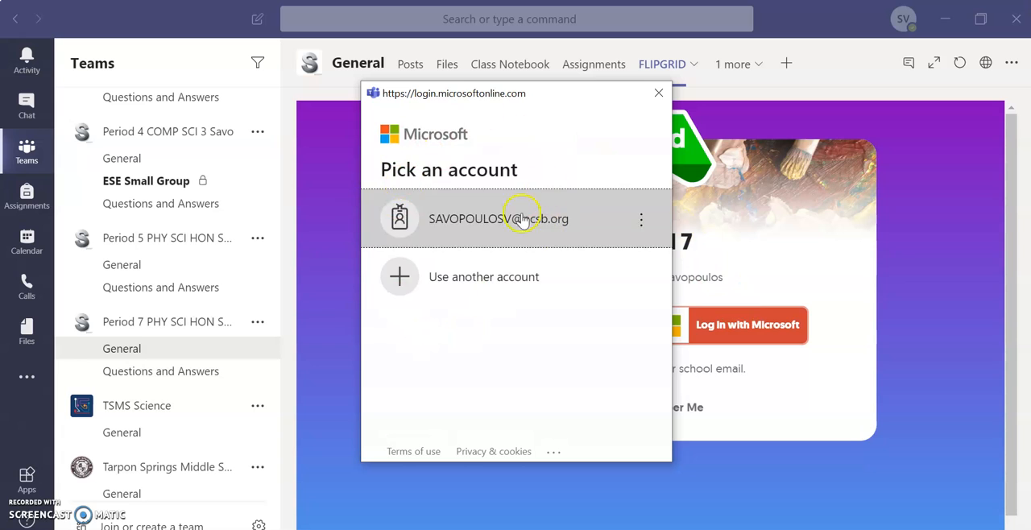
click(657, 95)
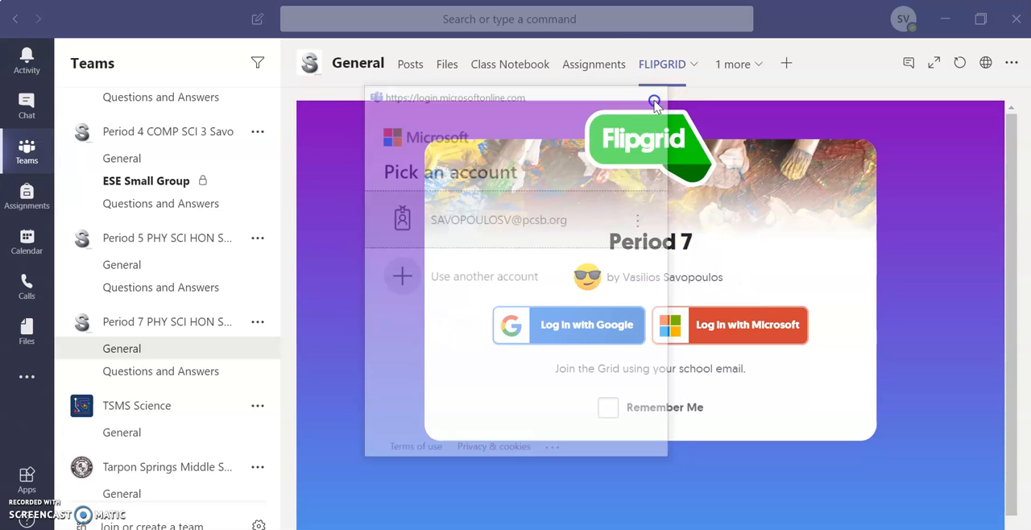